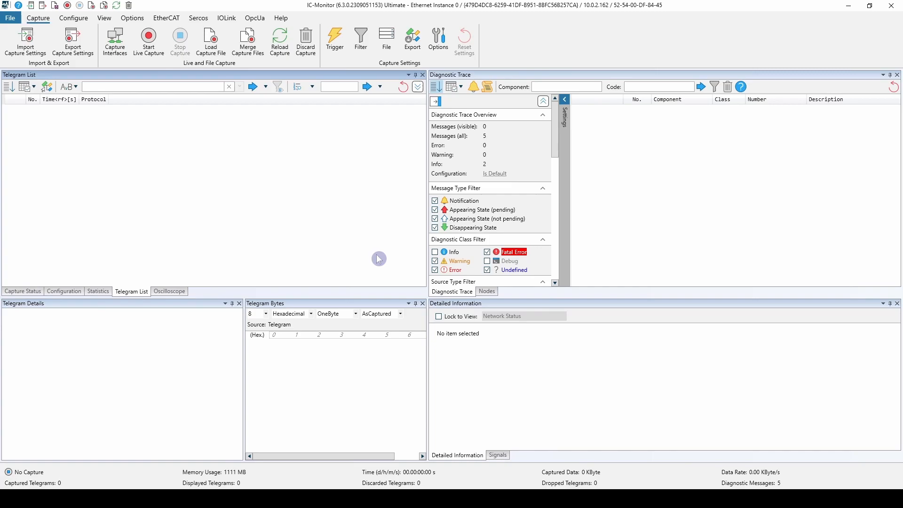
Set the capture file to test_capture as a PcapNg file in the C:\Temp\capture_file_demo folder.
{"action": "left_click", "coordinate": [383, 49]}
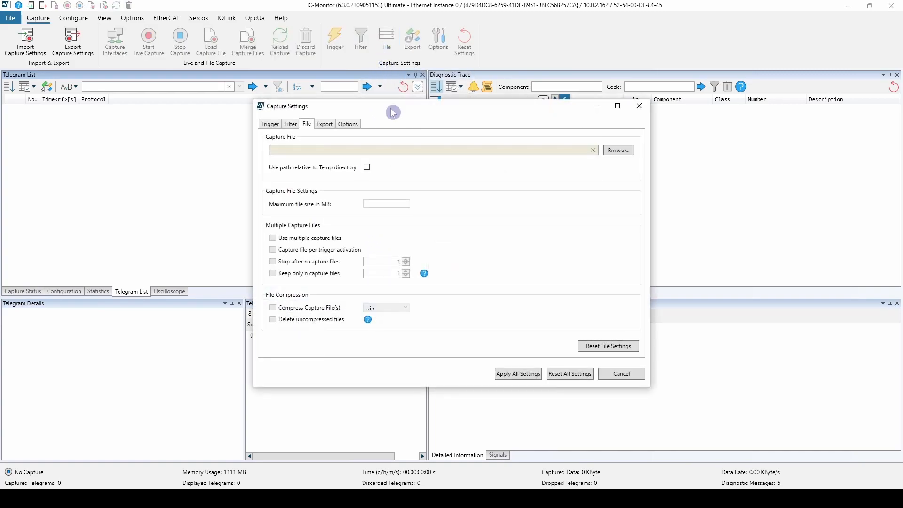
{"action": "left_click", "coordinate": [619, 150]}
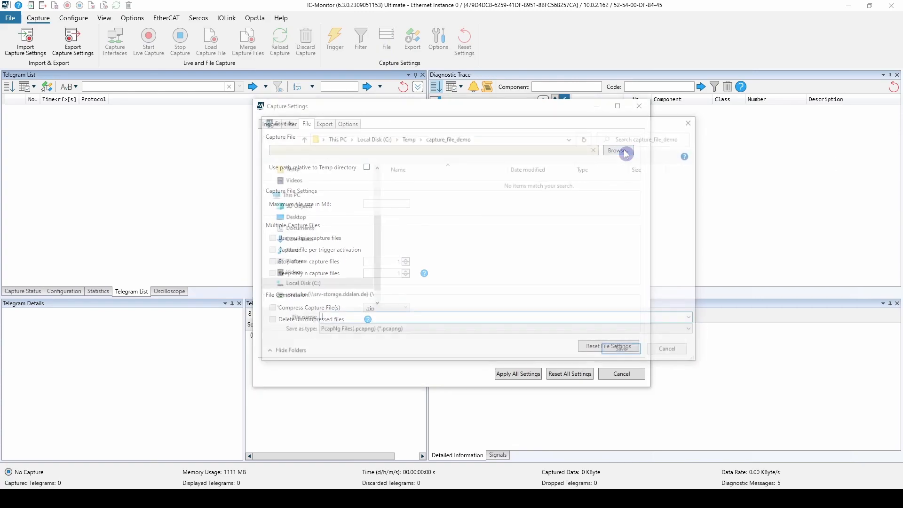
{"action": "type", "text": "test_capture"}
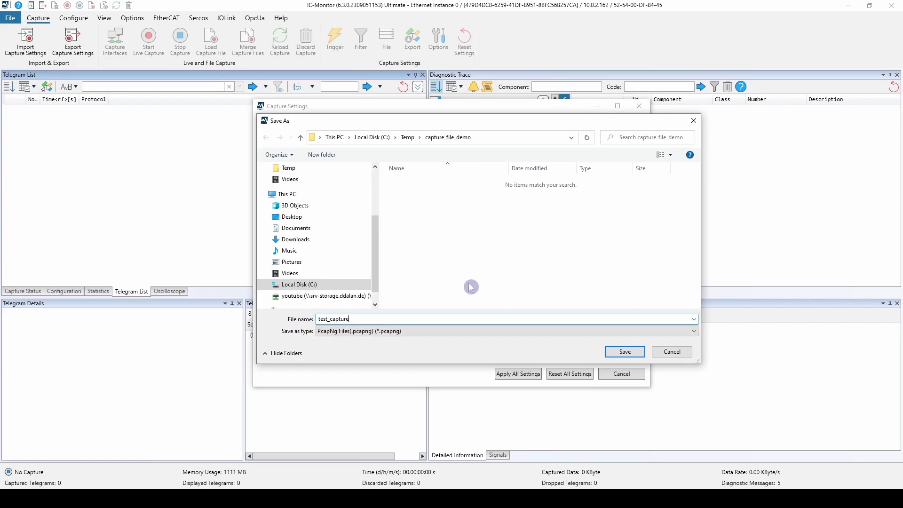
{"action": "left_click", "coordinate": [632, 353]}
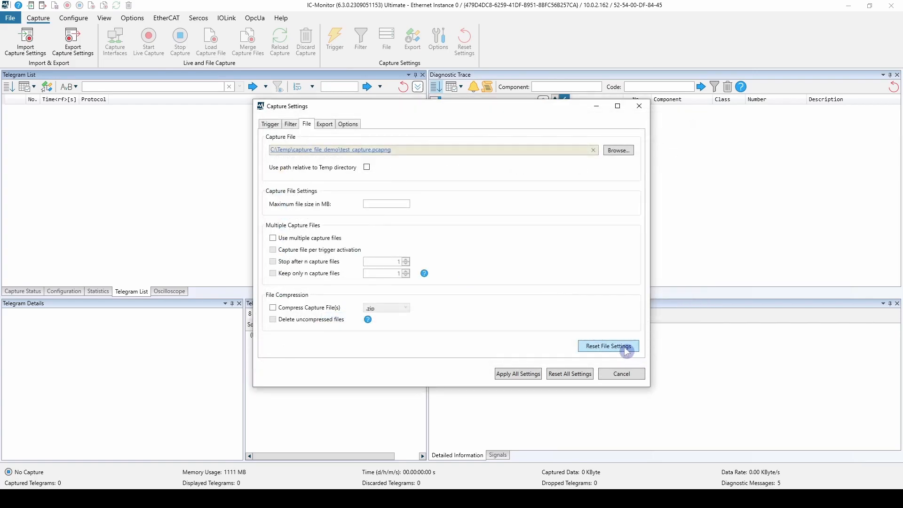
Limit the capture file size to 1 MB, enable the use of multiple capture files, and apply all settings.
{"action": "left_click", "coordinate": [398, 203]}
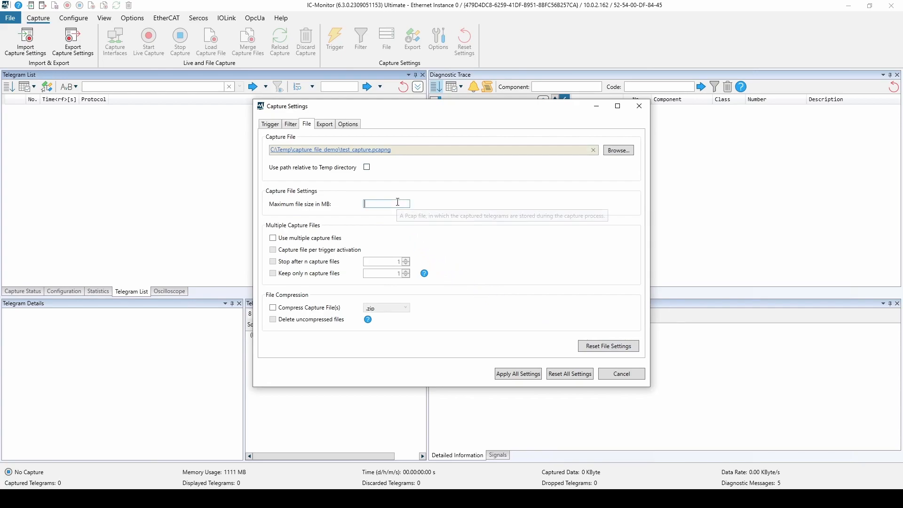
{"action": "type", "text": "1"}
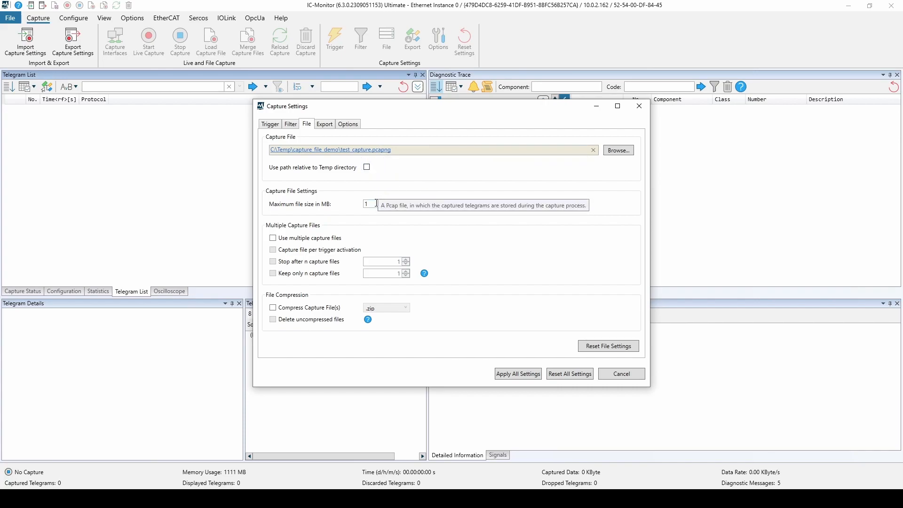
{"action": "left_click", "coordinate": [375, 228]}
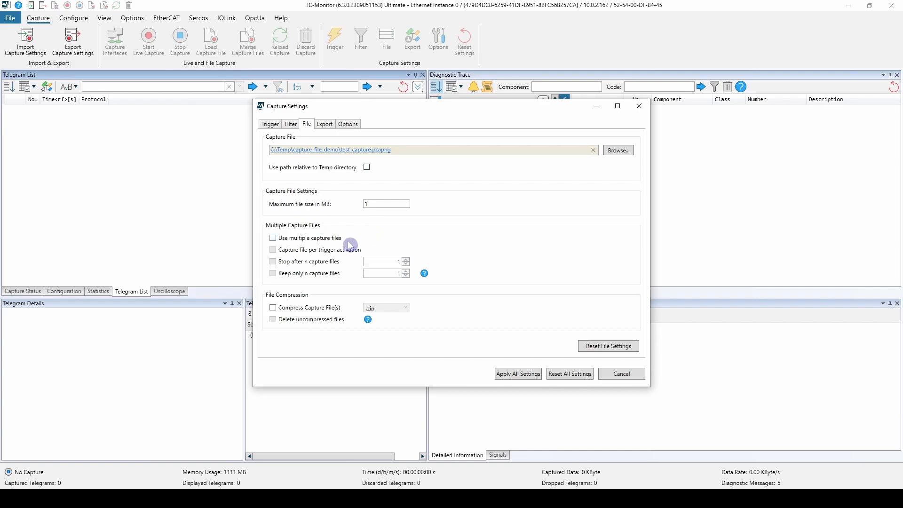
{"action": "left_click", "coordinate": [330, 242]}
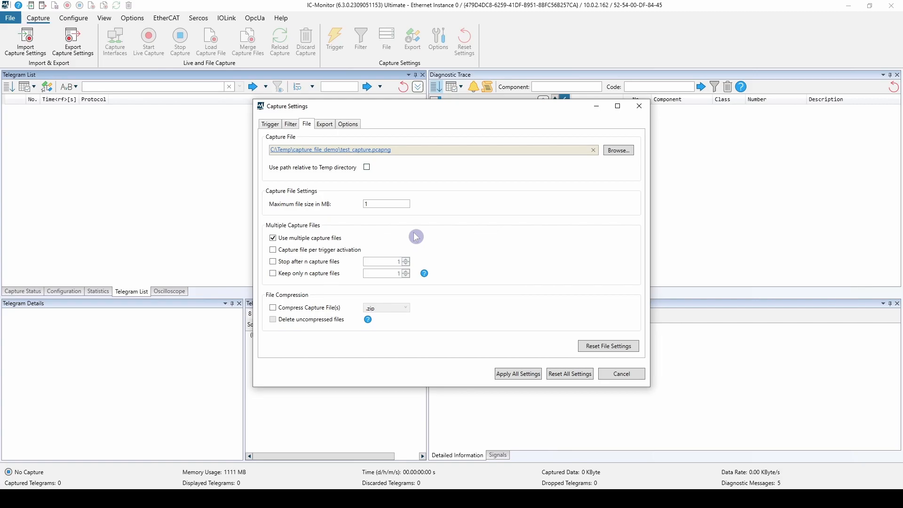
{"action": "left_click", "coordinate": [519, 374]}
Start a live capture on Ethernet Instance 0, review the active capture settings, and make the telegram list follow the newest telegrams.
{"action": "left_click", "coordinate": [116, 50]}
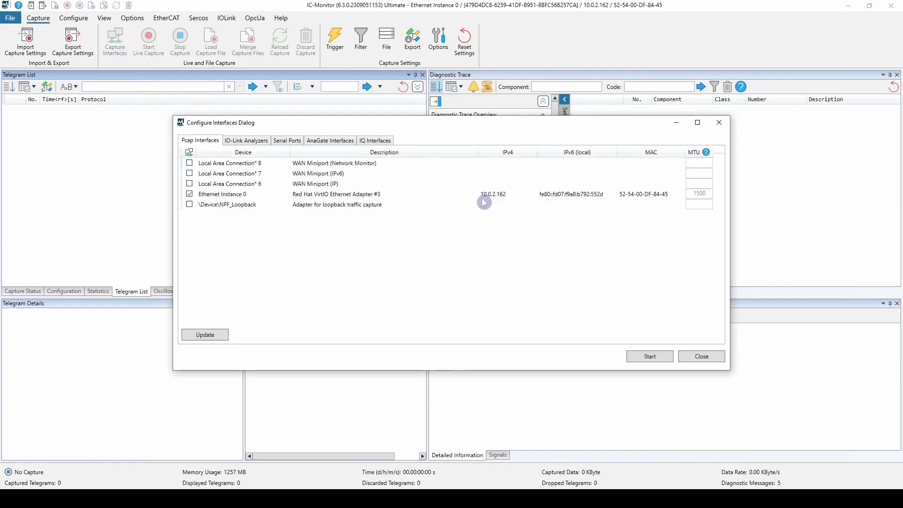
{"action": "left_click", "coordinate": [649, 357]}
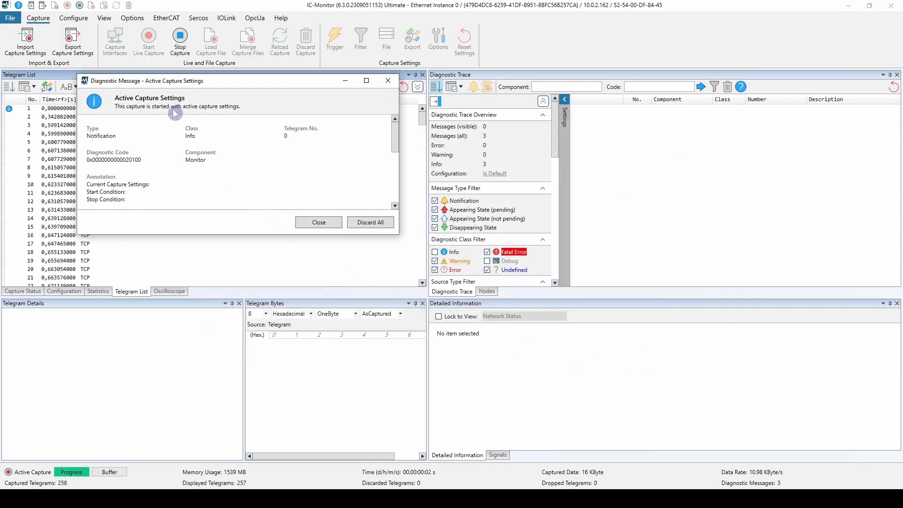
{"action": "mouse_move", "coordinate": [395, 145]}
{"action": "left_mouse_down"}
{"action": "mouse_move", "coordinate": [399, 198]}
{"action": "mouse_move", "coordinate": [397, 172]}
{"action": "left_mouse_up"}
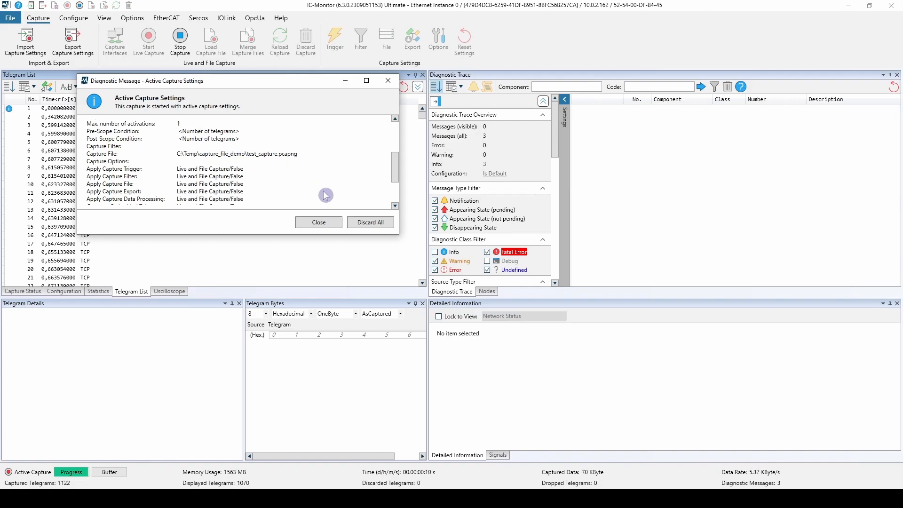
{"action": "left_click", "coordinate": [329, 223]}
{"action": "left_click", "coordinate": [9, 87]}
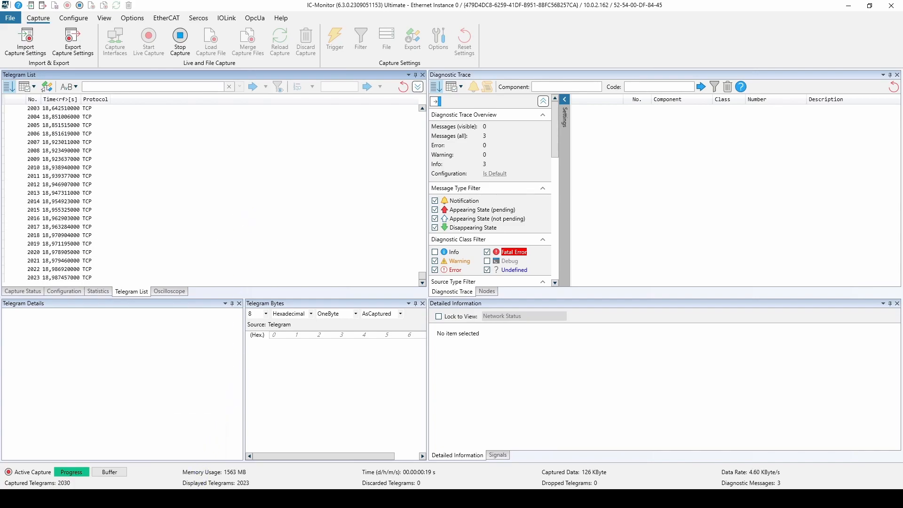
Switch to File Explorer and examine the names and sizes of the files in capture_file_demo during the capture.
{"action": "mouse_move", "coordinate": [195, 499]}
{"action": "left_click", "coordinate": [199, 465]}
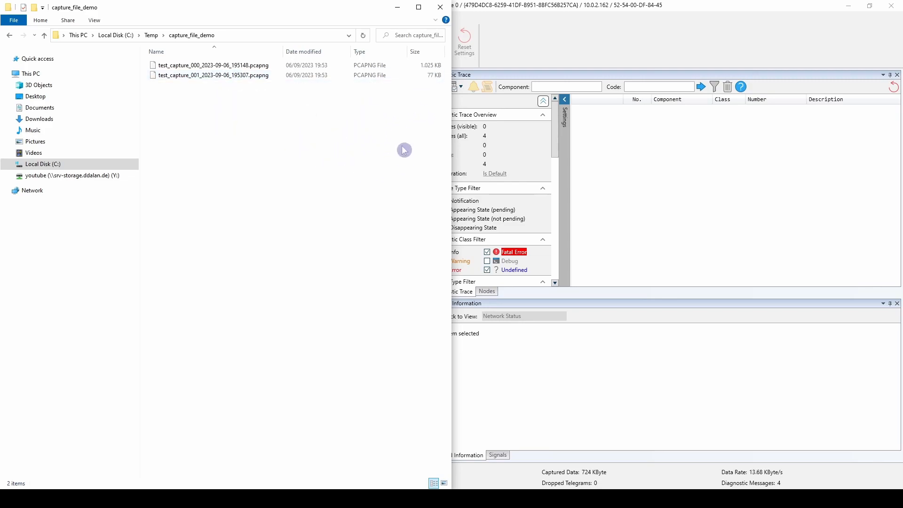
{"action": "left_click", "coordinate": [553, 48]}
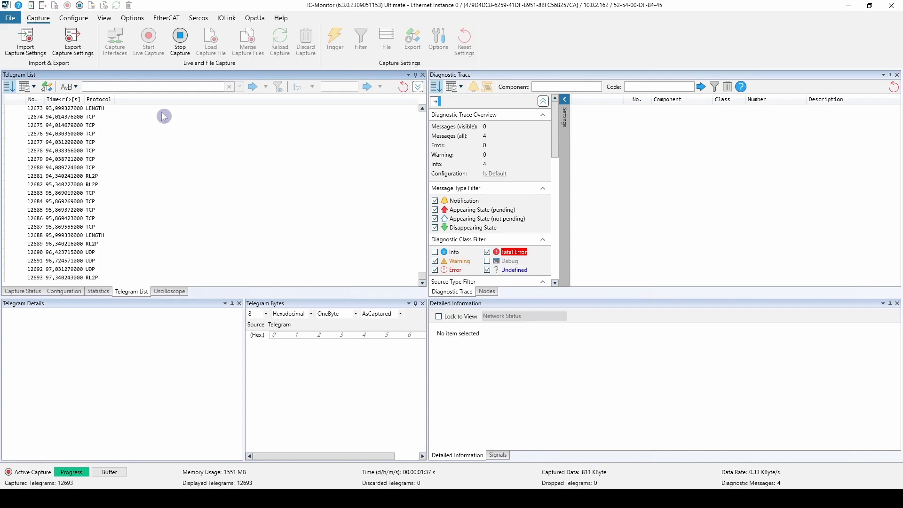
Stop the live capture and check the saved test_capture files in the capture_file_demo folder in File Explorer.
{"action": "left_click", "coordinate": [177, 40]}
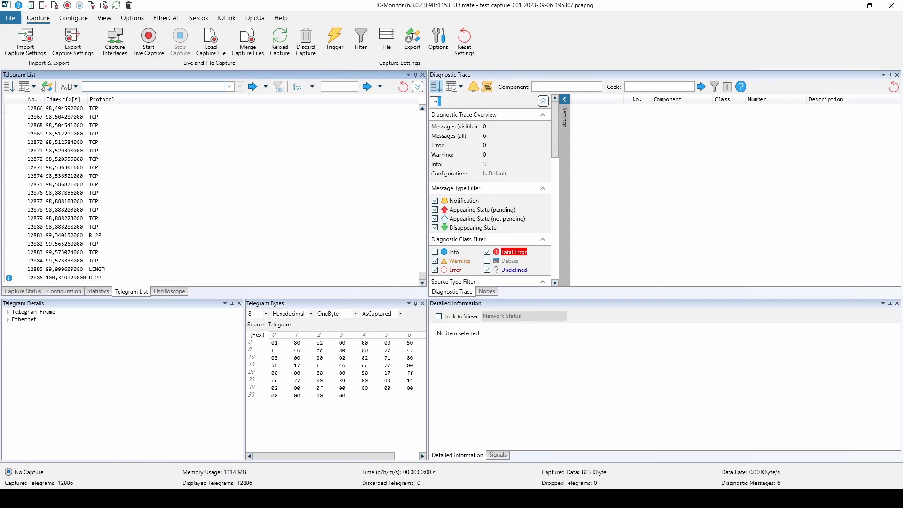
{"action": "key", "text": "alt+Tab"}
{"action": "left_click_drag", "start_coordinate": [262, 153], "coordinate": [209, 62]}
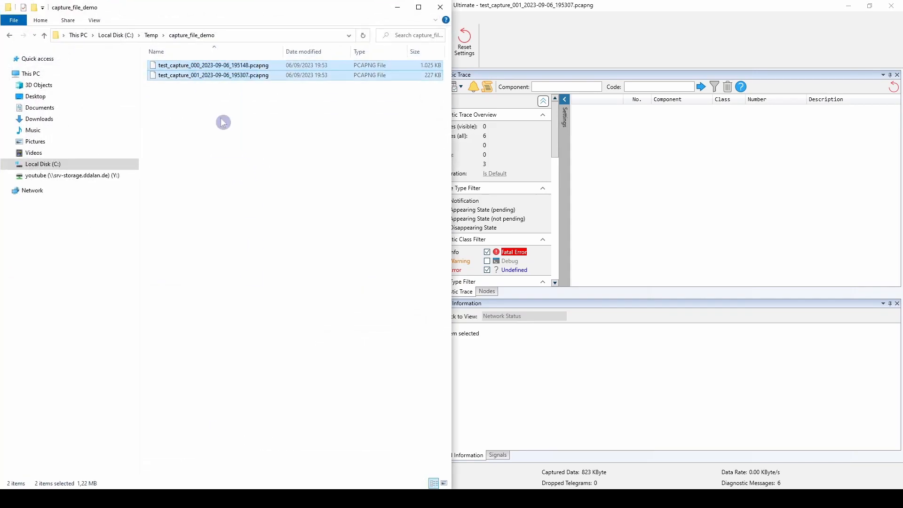
{"action": "left_click", "coordinate": [241, 140]}
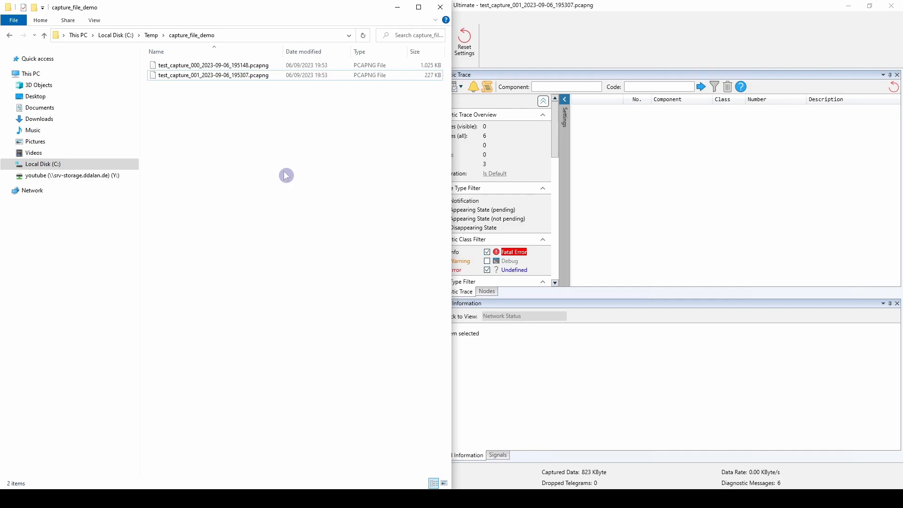
{"action": "left_click", "coordinate": [399, 8]}
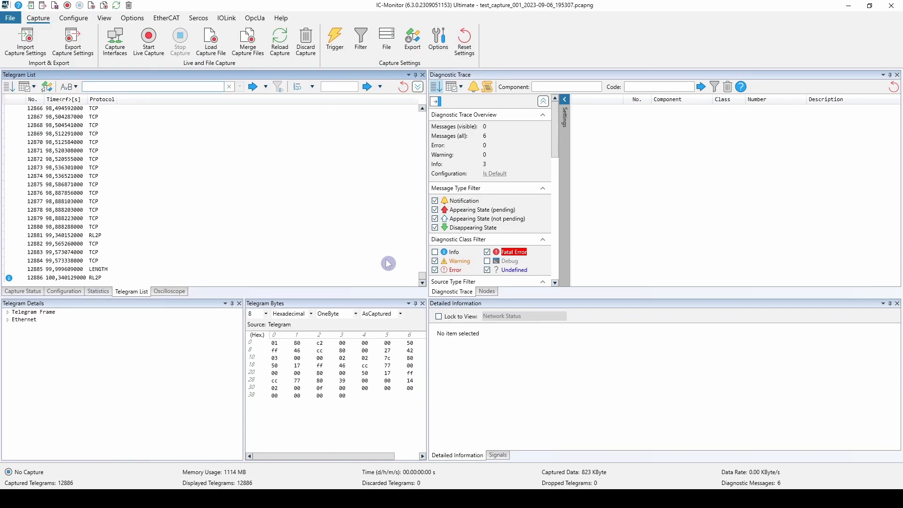
Enable the start and stop condition trigger functions and set the start condition to icmp.
{"action": "left_click", "coordinate": [335, 42]}
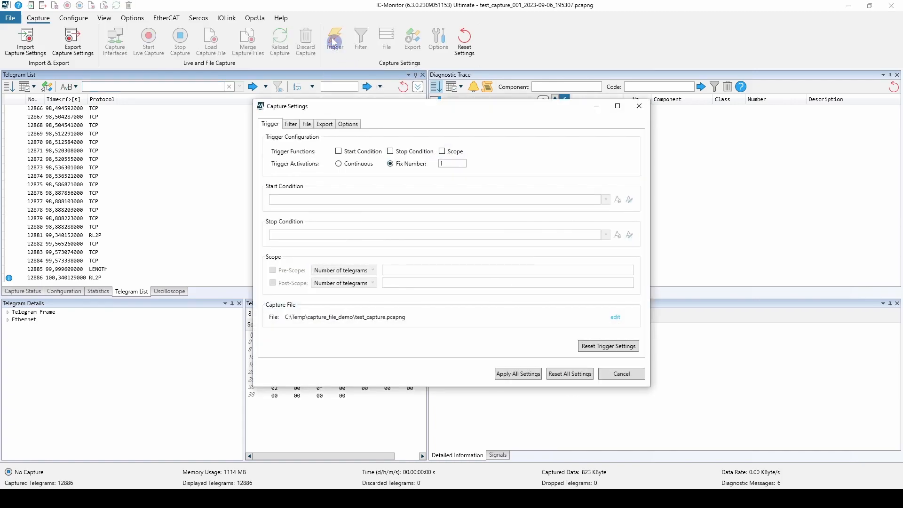
{"action": "left_click", "coordinate": [360, 156]}
{"action": "left_click", "coordinate": [391, 151]}
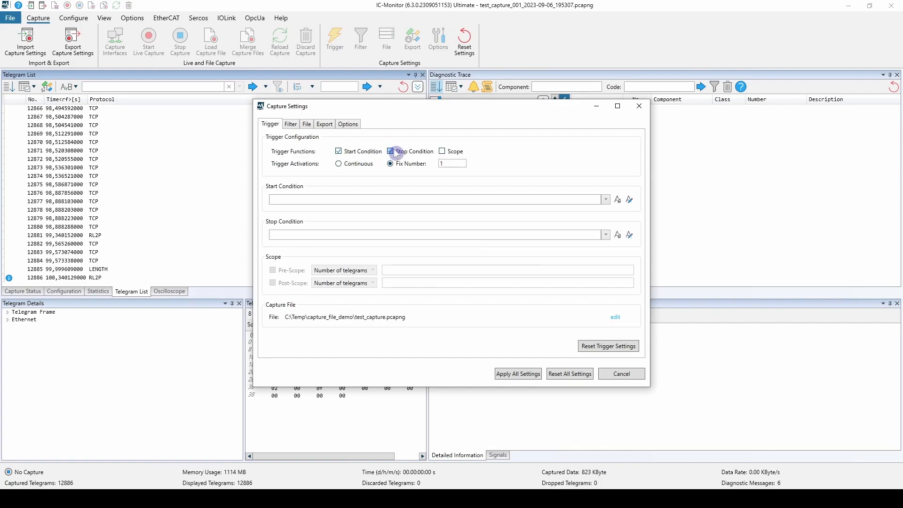
{"action": "left_click", "coordinate": [352, 197]}
{"action": "type", "text": "icmp"}
Set the trigger's stop condition to !icmp and its activations to Continuous.
{"action": "left_click", "coordinate": [421, 224]}
{"action": "type", "text": "!icmp"}
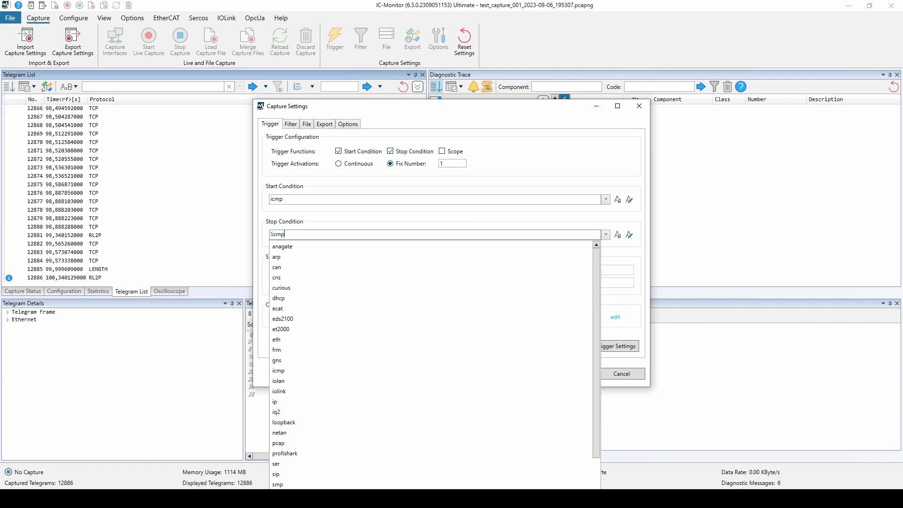
{"action": "left_click", "coordinate": [368, 218]}
{"action": "key", "text": "shift+Tab"}
{"action": "key", "text": "Tab"}
{"action": "left_click", "coordinate": [296, 234]}
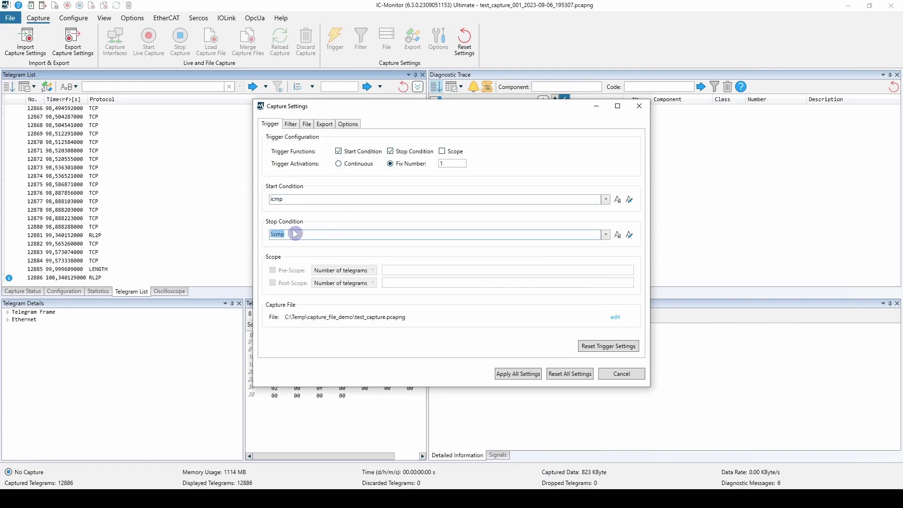
{"action": "left_click", "coordinate": [325, 218]}
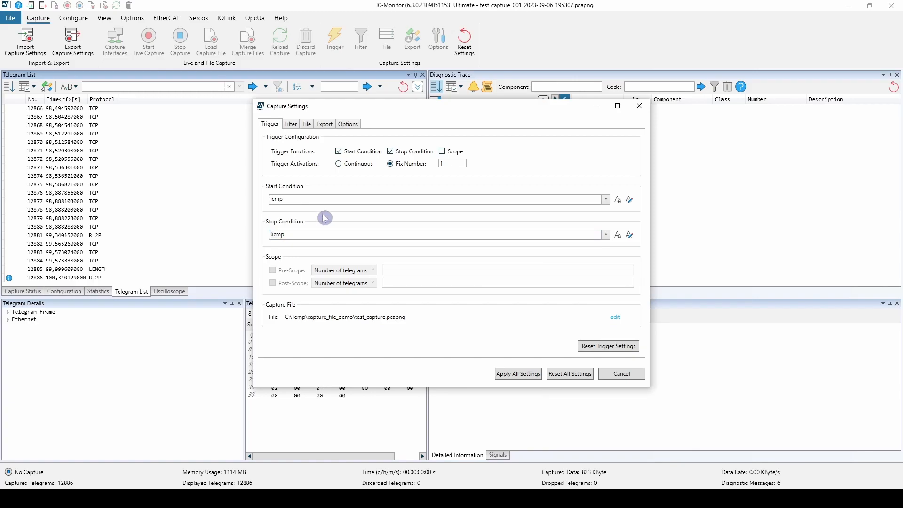
{"action": "left_click", "coordinate": [350, 166]}
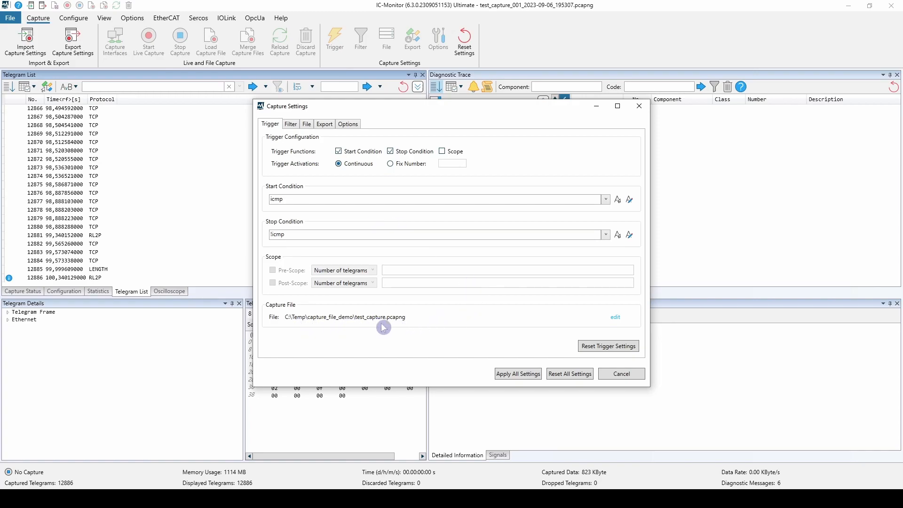
Set the capture file to trigger_test in capture_file_demo, enable a capture file per trigger activation, and apply all settings.
{"action": "left_click", "coordinate": [306, 125]}
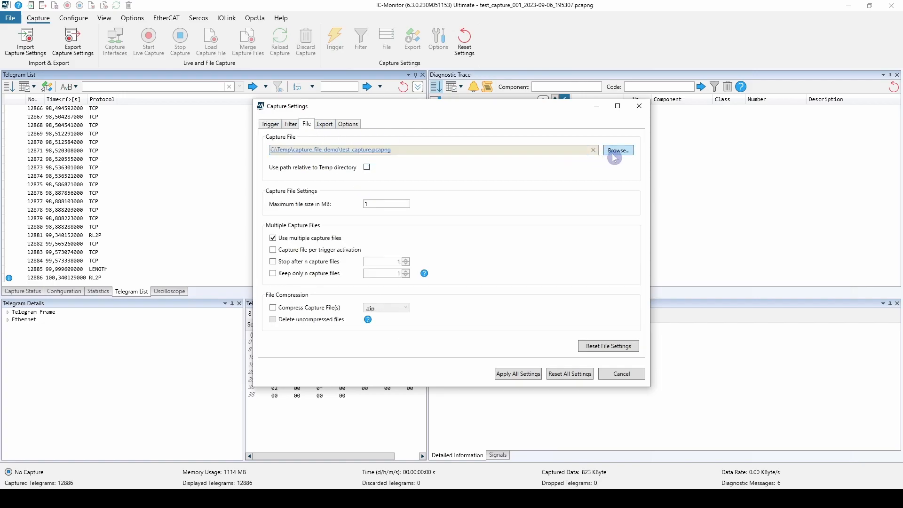
{"action": "left_click", "coordinate": [612, 151]}
{"action": "type", "text": "trigger_test"}
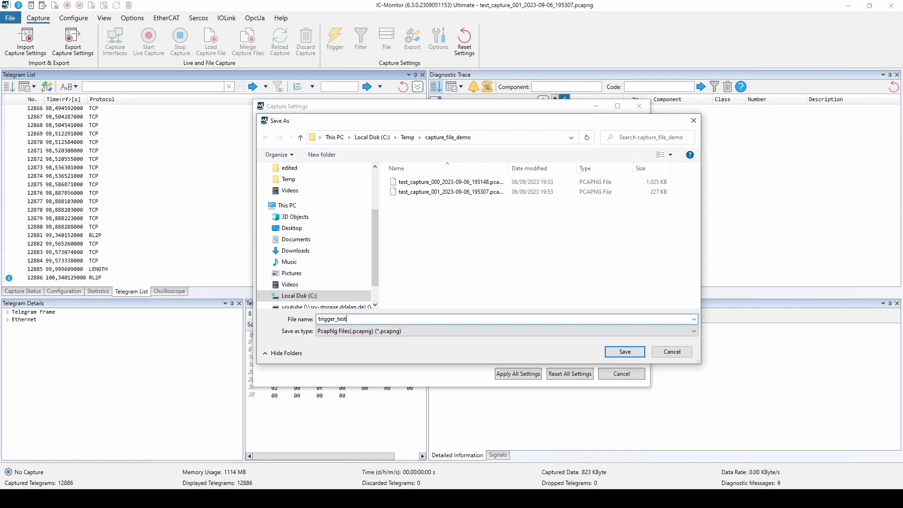
{"action": "key", "text": "Return"}
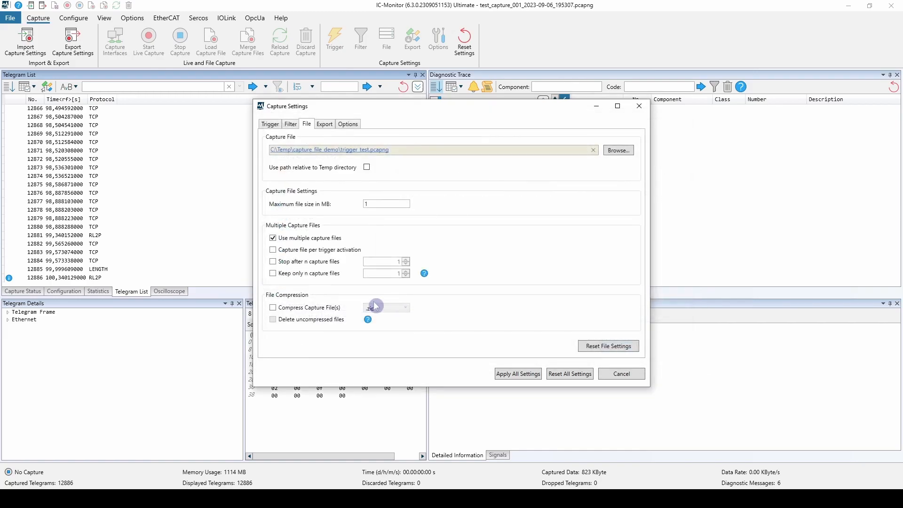
{"action": "left_click", "coordinate": [333, 254]}
{"action": "left_click", "coordinate": [526, 374]}
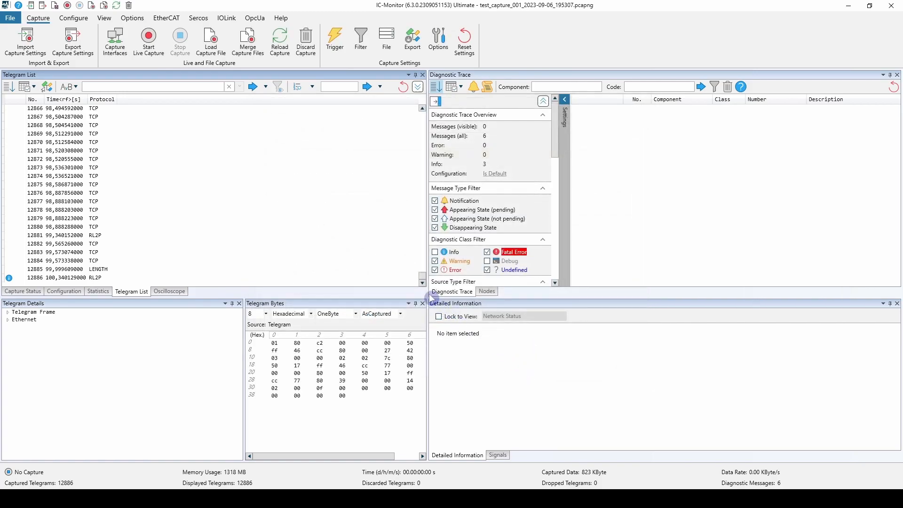
Start a live capture with the trigger settings, then review and dismiss the active capture settings message.
{"action": "left_click", "coordinate": [159, 45]}
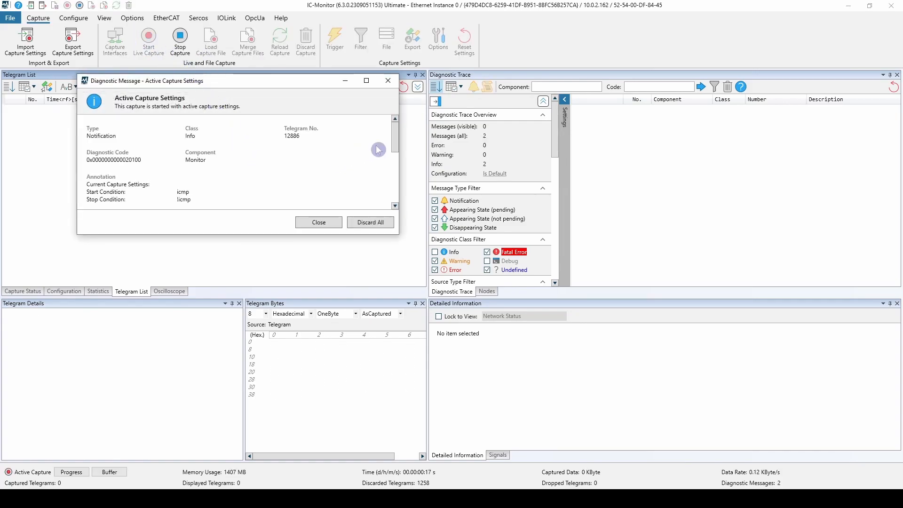
{"action": "left_click_drag", "start_coordinate": [394, 140], "coordinate": [398, 184]}
{"action": "left_click", "coordinate": [328, 223]}
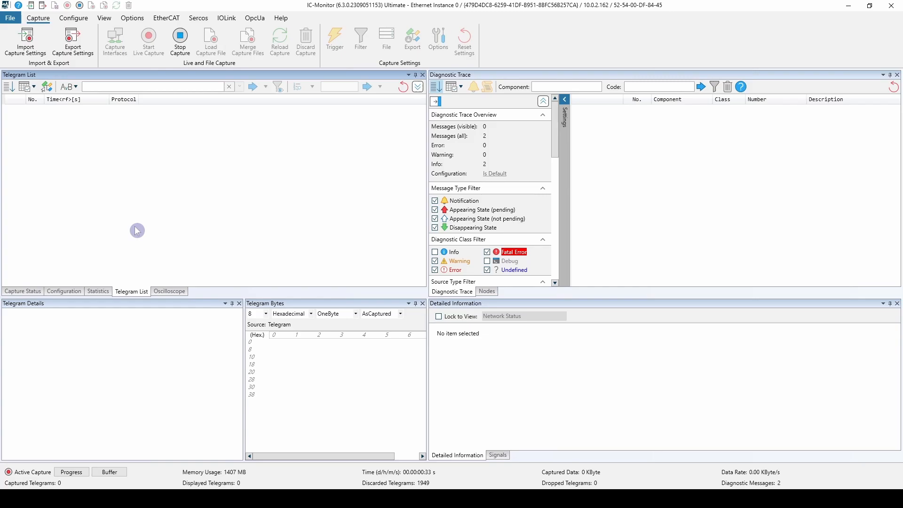
Switch to Command Prompt, rerun ping 10.0.1.1 to generate ICMP traffic, and return to the capture.
{"action": "left_click", "coordinate": [379, 498]}
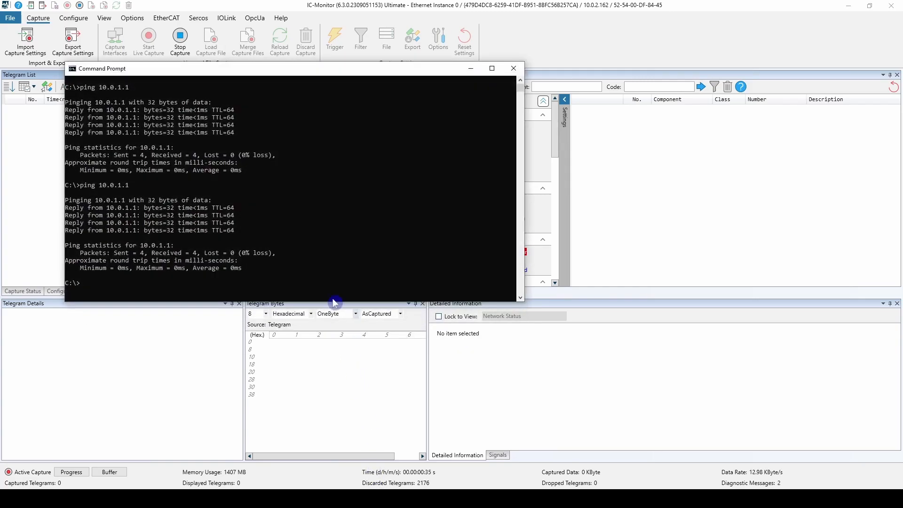
{"action": "key", "text": "Up"}
{"action": "key", "text": "Return"}
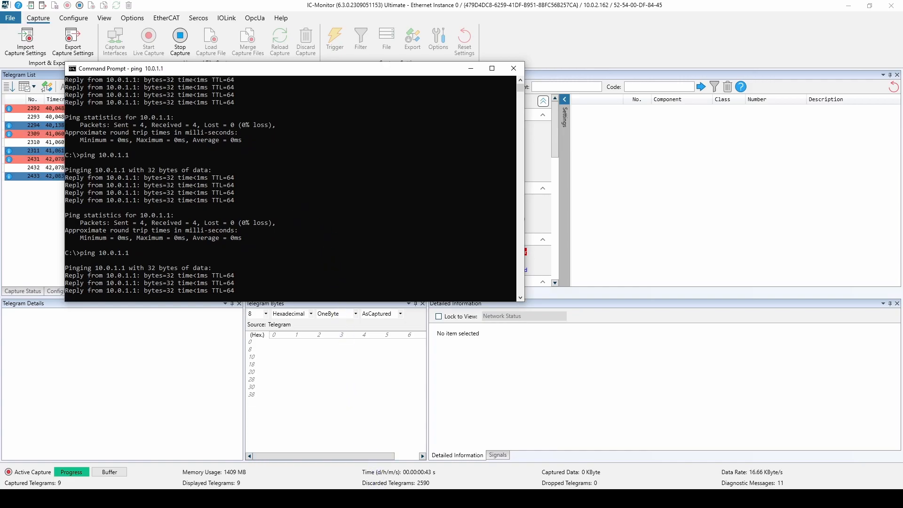
{"action": "left_click", "coordinate": [379, 499]}
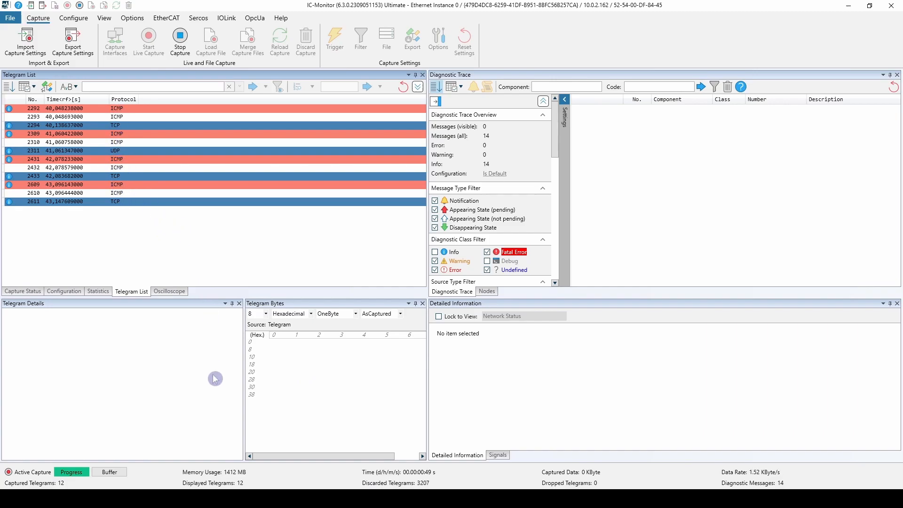
Examine the trigger_test files written to the capture_file_demo folder in File Explorer, and return to IC-Monitor.
{"action": "left_click", "coordinate": [202, 441]}
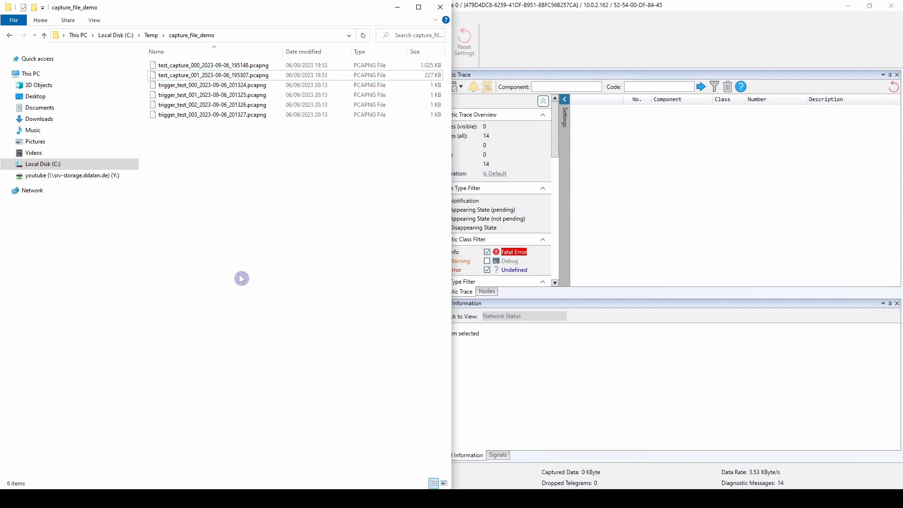
{"action": "left_click_drag", "start_coordinate": [248, 249], "coordinate": [198, 81]}
{"action": "left_click", "coordinate": [231, 181]}
{"action": "key", "text": "alt+Tab"}
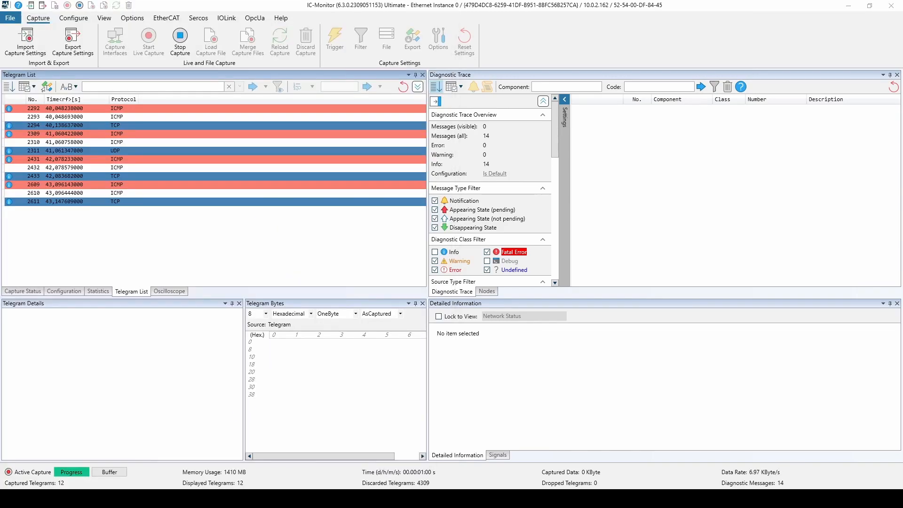
Repeat ping 10.0.1.1 in Command Prompt to generate further ICMP traffic, and return to IC-Monitor.
{"action": "key", "text": "alt+Tab"}
{"action": "key", "text": "Up"}
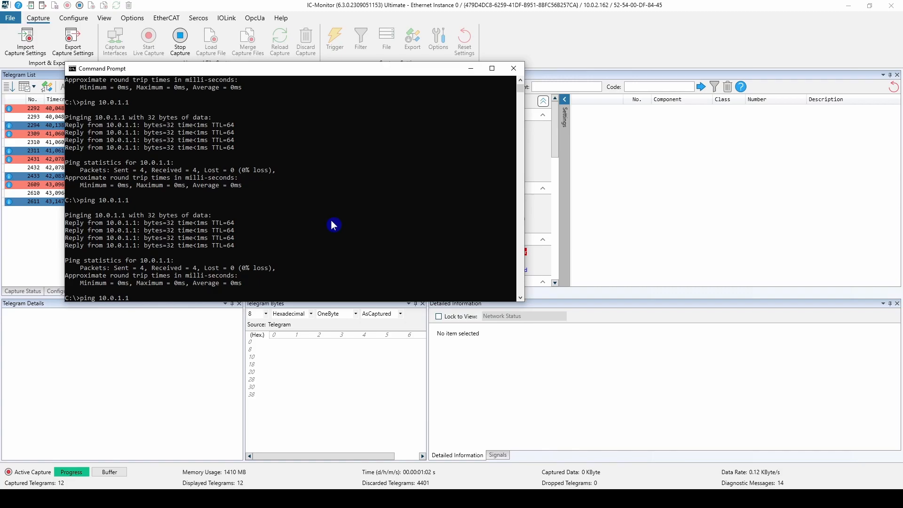
{"action": "key", "text": "Return"}
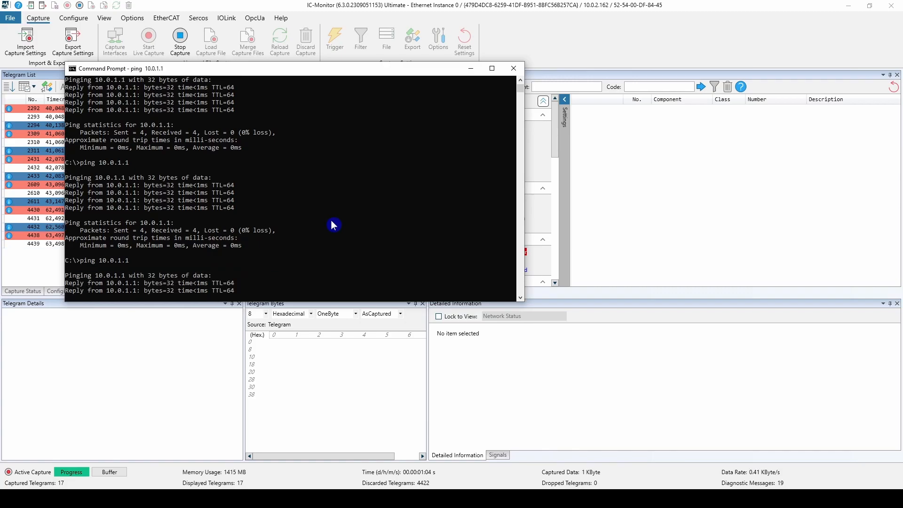
{"action": "left_click", "coordinate": [378, 479]}
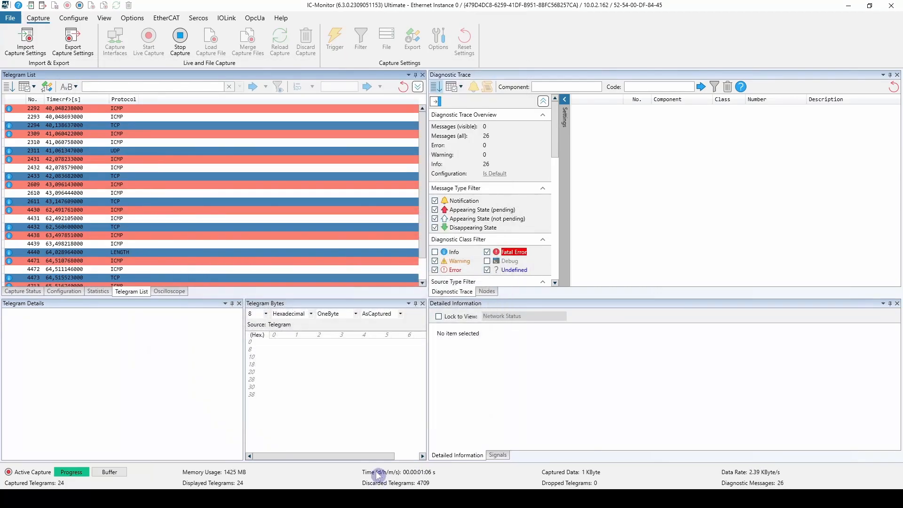
Switch to File Explorer, inspect all trigger_test files in the capture_file_demo folder, and return to IC-Monitor.
{"action": "mouse_move", "coordinate": [193, 499]}
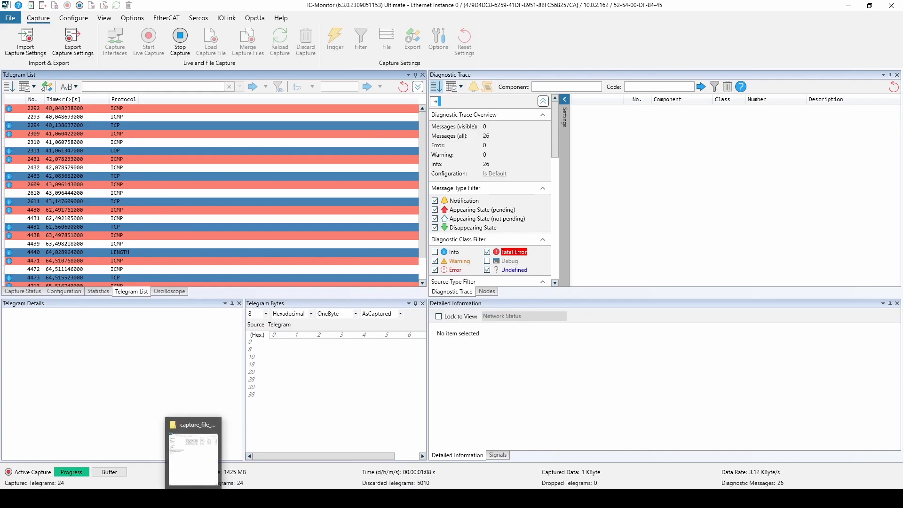
{"action": "left_click", "coordinate": [192, 466]}
{"action": "left_click_drag", "start_coordinate": [308, 268], "coordinate": [202, 88]}
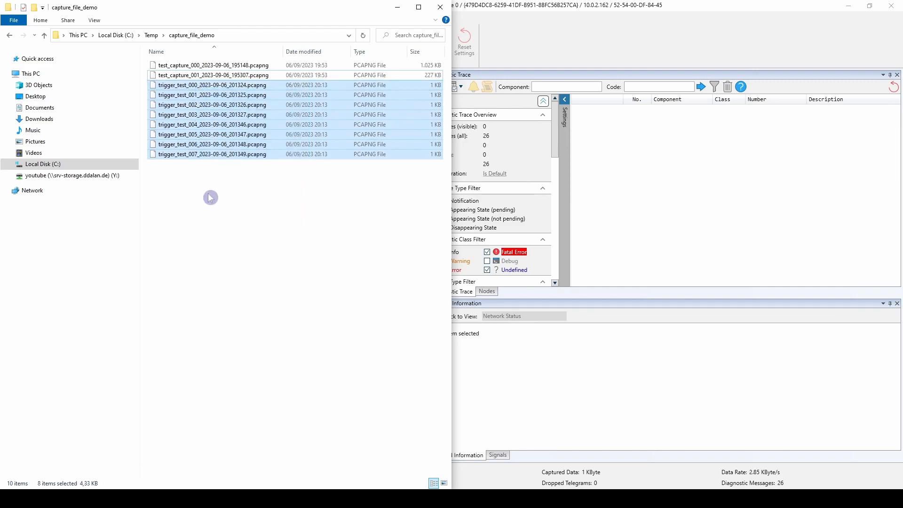
{"action": "left_click", "coordinate": [229, 258]}
{"action": "left_click", "coordinate": [564, 47]}
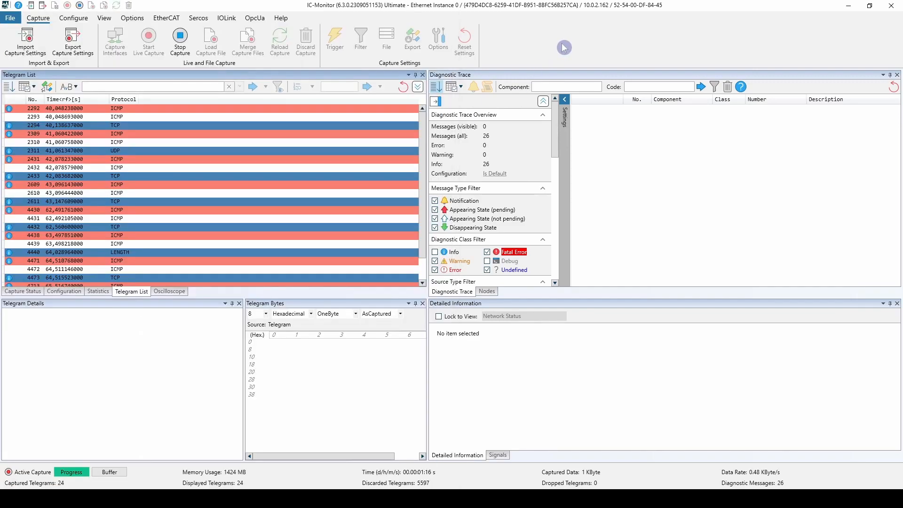
Stop the live capture and discard the captured telegrams.
{"action": "left_click", "coordinate": [180, 40]}
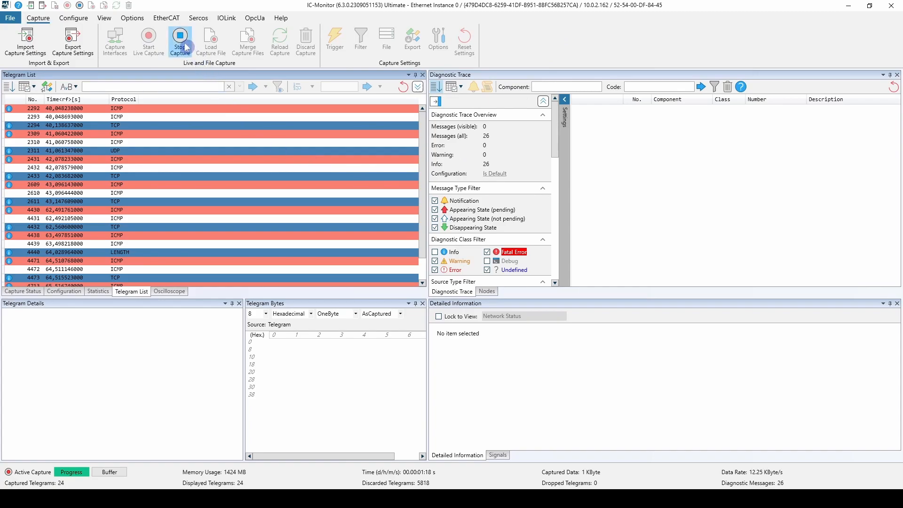
{"action": "mouse_move", "coordinate": [375, 261]}
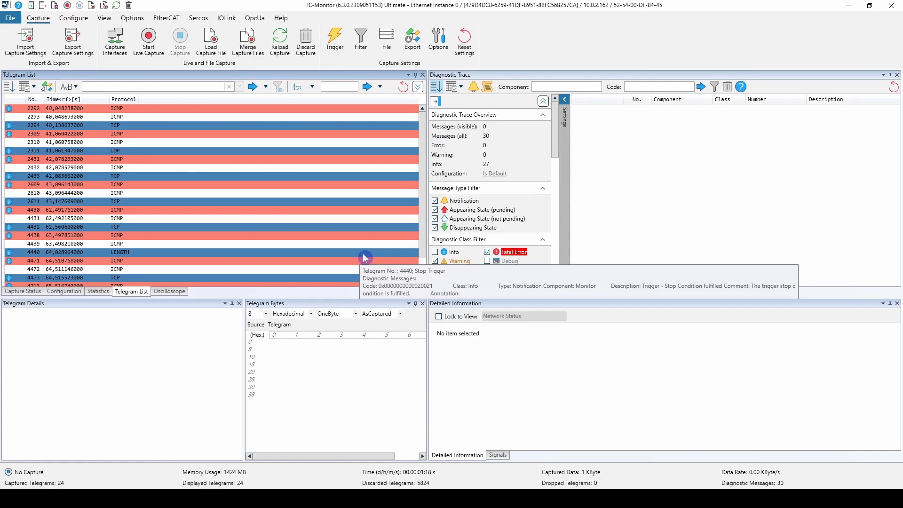
{"action": "left_click", "coordinate": [305, 43]}
{"action": "left_click", "coordinate": [463, 282]}
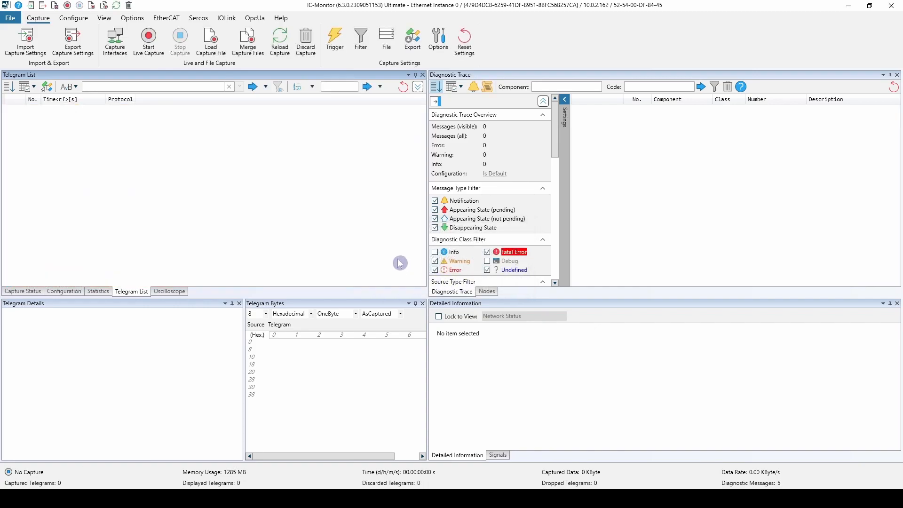
Reset all capture settings.
{"action": "left_click", "coordinate": [361, 40]}
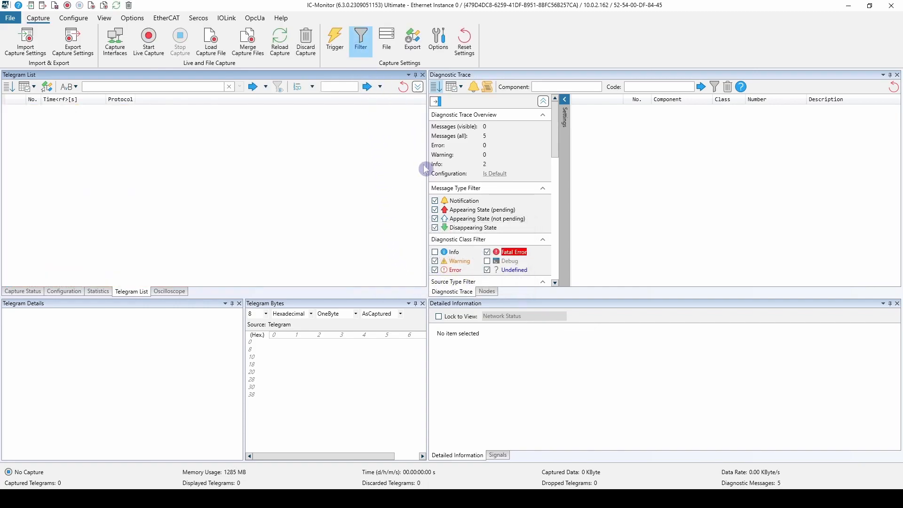
{"action": "left_click", "coordinate": [562, 375]}
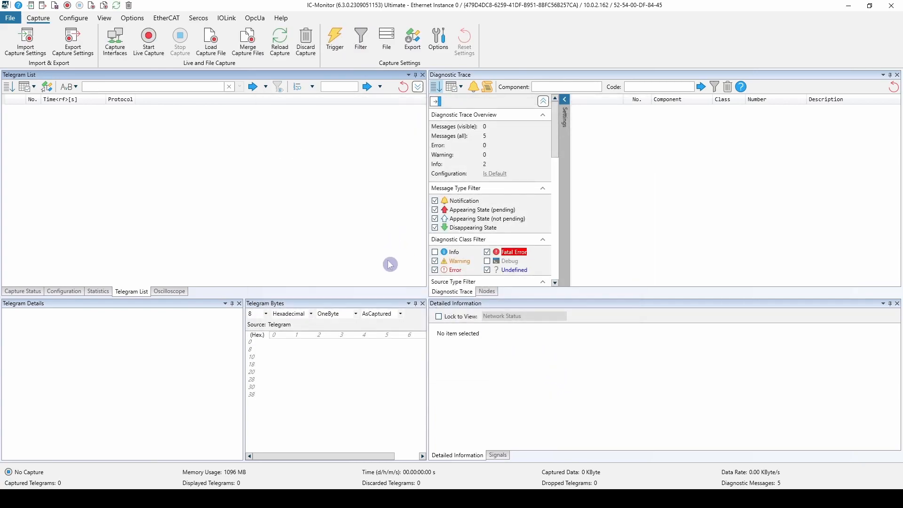
{"action": "left_click", "coordinate": [403, 88]}
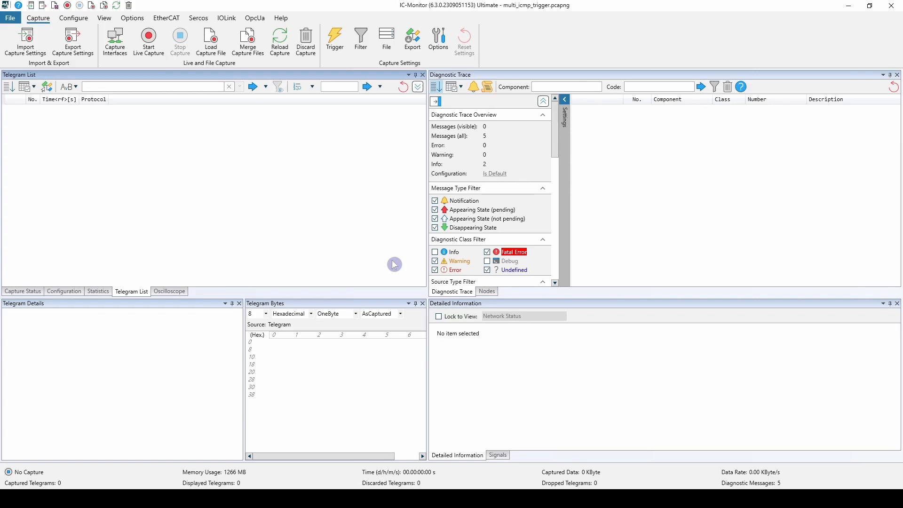
Set the capture file to file_trigger in the capture_file_demo folder.
{"action": "left_click", "coordinate": [389, 46]}
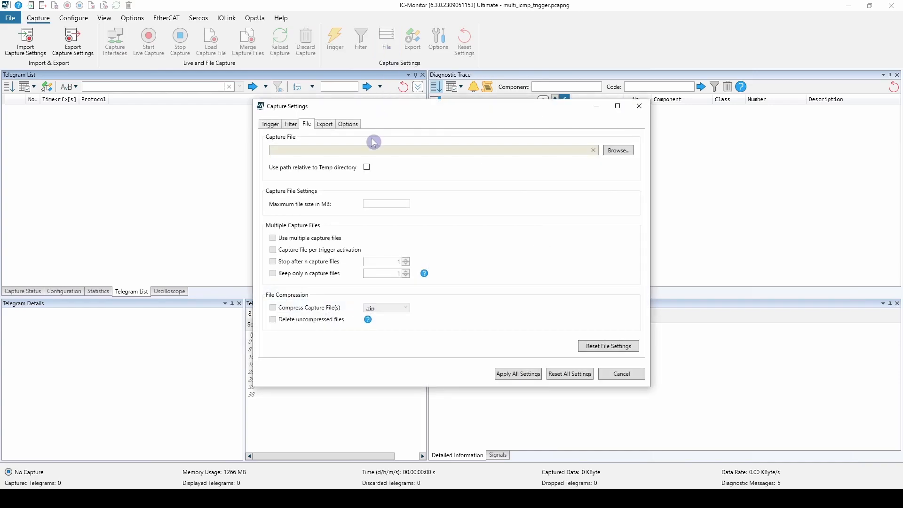
{"action": "left_click", "coordinate": [611, 151]}
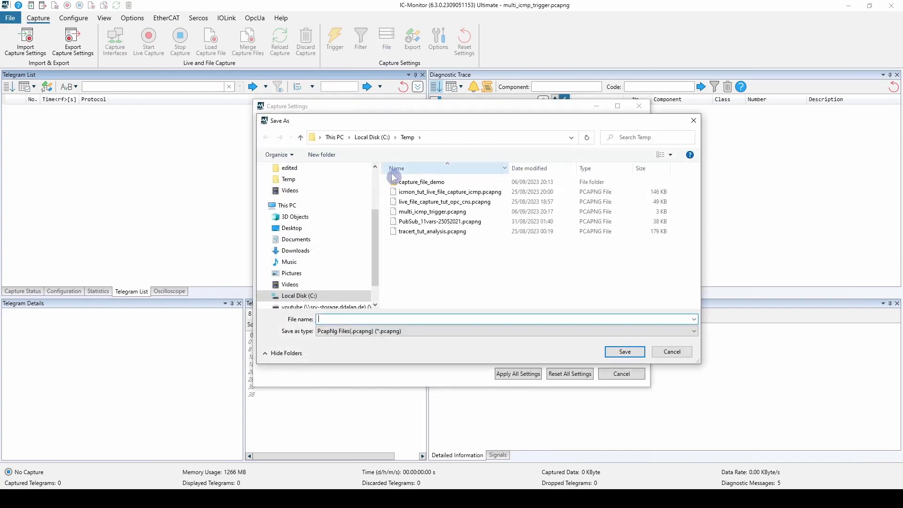
{"action": "double_click", "coordinate": [395, 181]}
{"action": "left_click", "coordinate": [369, 319]}
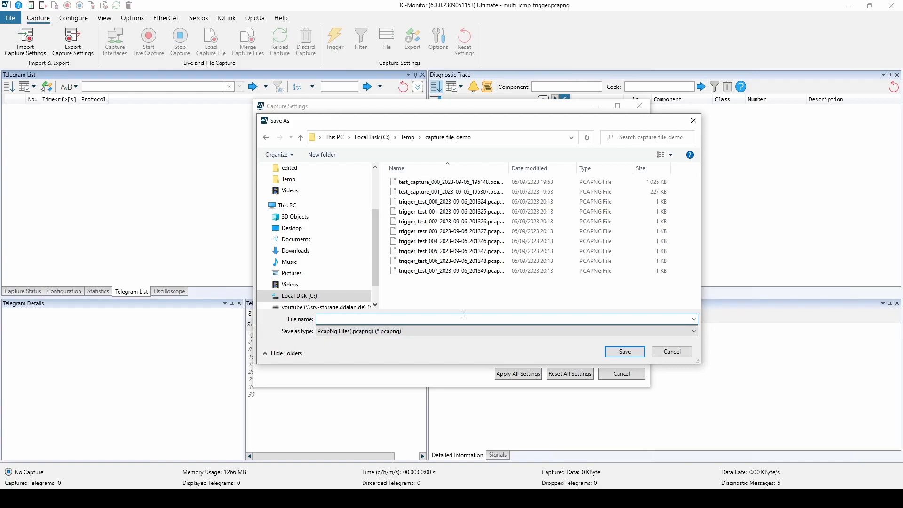
{"action": "type", "text": "file_trigger"}
{"action": "left_click", "coordinate": [617, 354]}
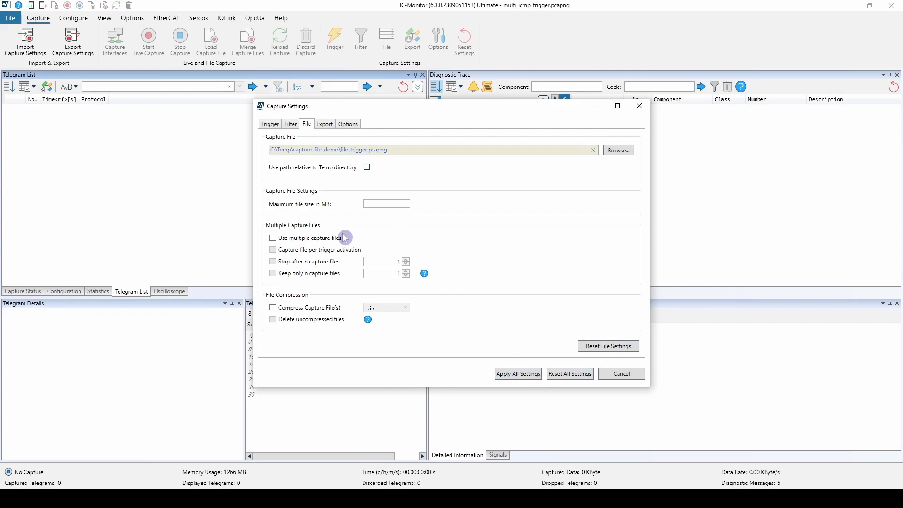
Set the maximum file size to 1 MB and enable multiple capture files with a capture file per trigger activation.
{"action": "left_click", "coordinate": [367, 205]}
{"action": "type", "text": "1"}
{"action": "left_click", "coordinate": [337, 240]}
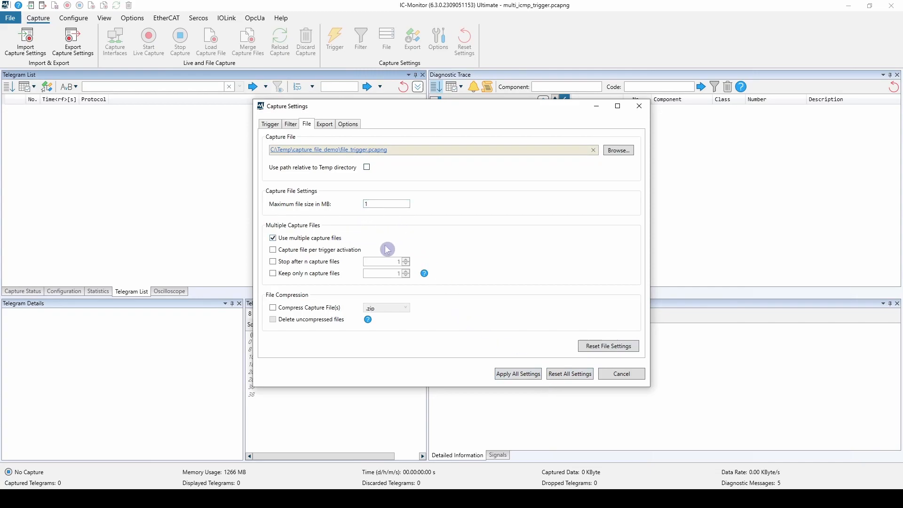
{"action": "left_click", "coordinate": [348, 254]}
Enable the start condition icmp and stop condition !icmp with continuous trigger activations, and apply all settings.
{"action": "left_click", "coordinate": [277, 127]}
{"action": "left_click", "coordinate": [340, 151]}
{"action": "left_click", "coordinate": [392, 152]}
{"action": "type", "text": "icmp"}
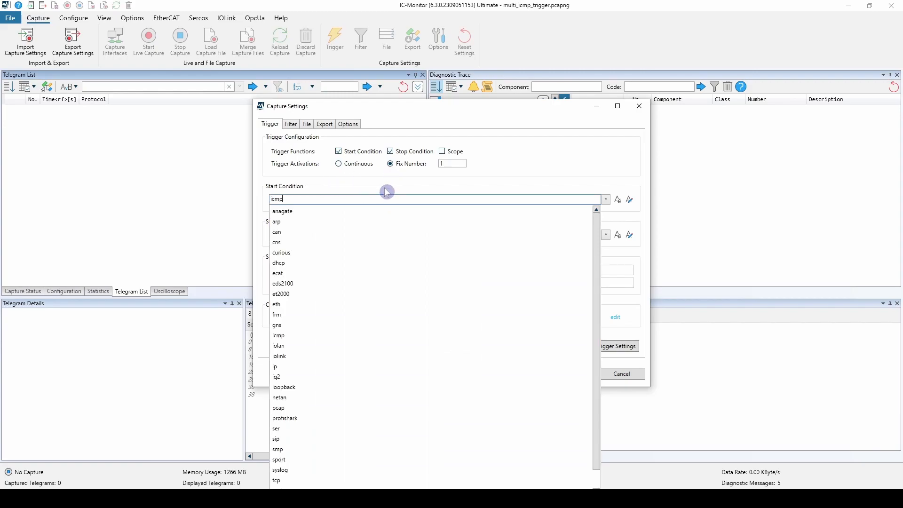
{"action": "key", "text": "Return"}
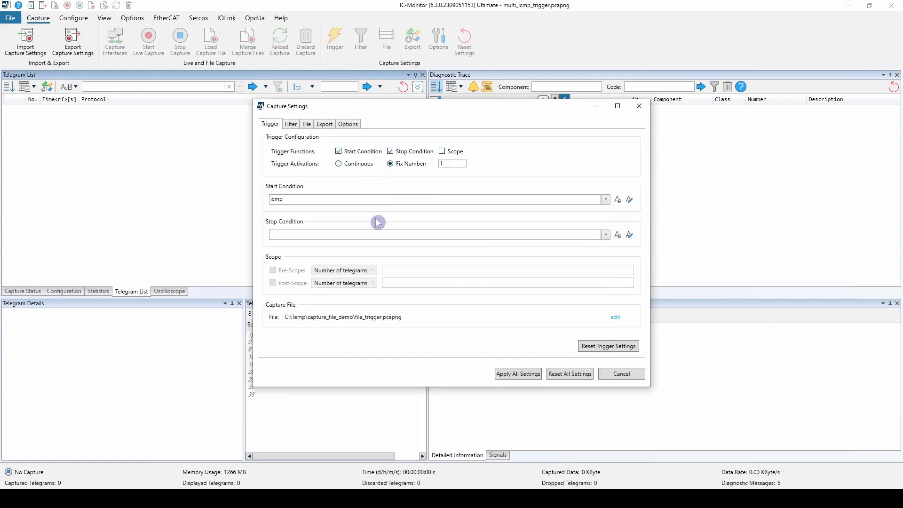
{"action": "type", "text": "!icmp"}
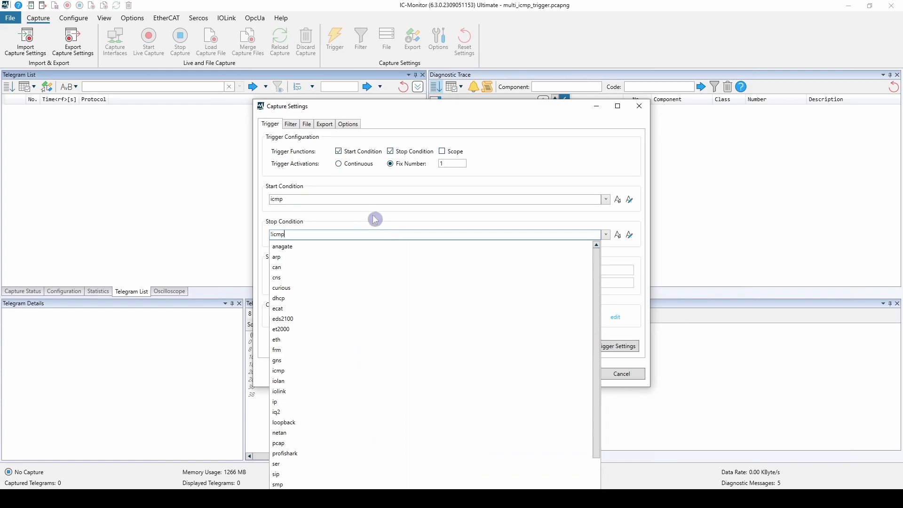
{"action": "key", "text": "Return"}
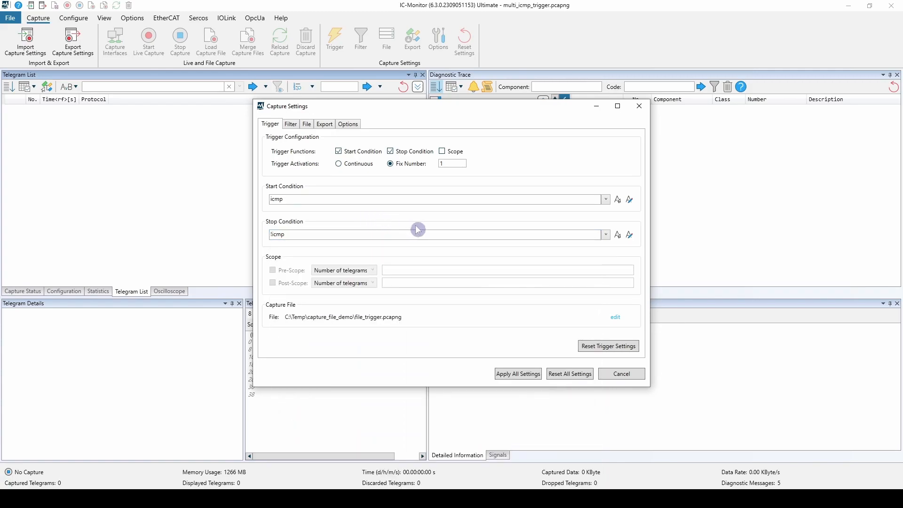
{"action": "left_click", "coordinate": [361, 166]}
{"action": "left_click", "coordinate": [518, 373]}
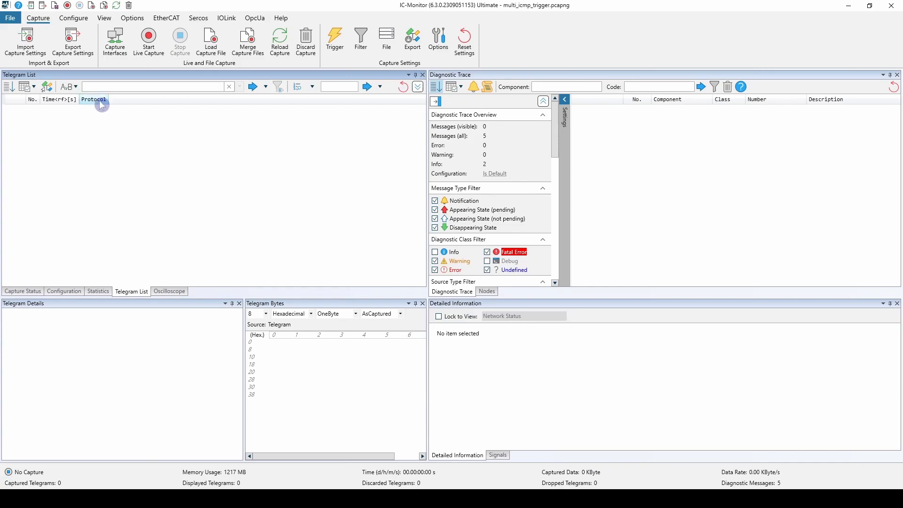
Load the capture file multi_icmp_trigger.pcapng from C:\Temp, and review and close the active capture settings message.
{"action": "left_click", "coordinate": [11, 18]}
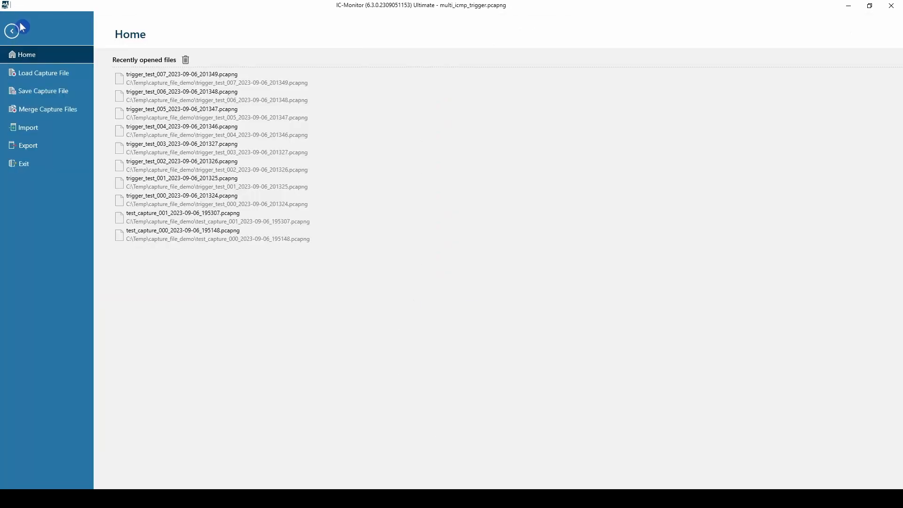
{"action": "left_click", "coordinate": [43, 75]}
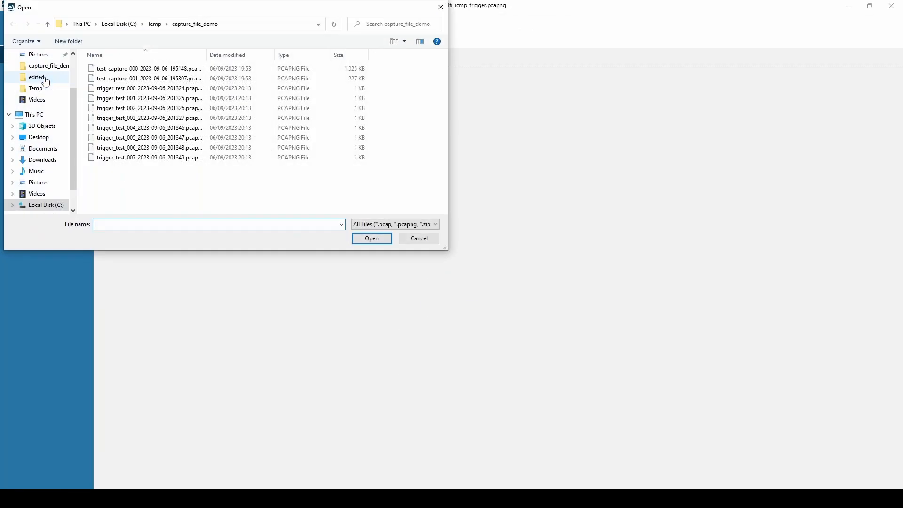
{"action": "left_click", "coordinate": [154, 24]}
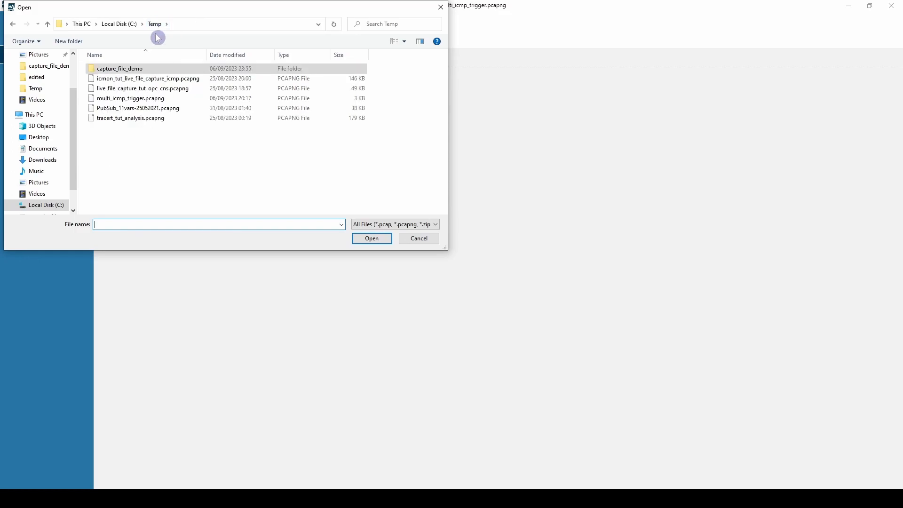
{"action": "left_click", "coordinate": [184, 99]}
{"action": "left_click", "coordinate": [358, 238]}
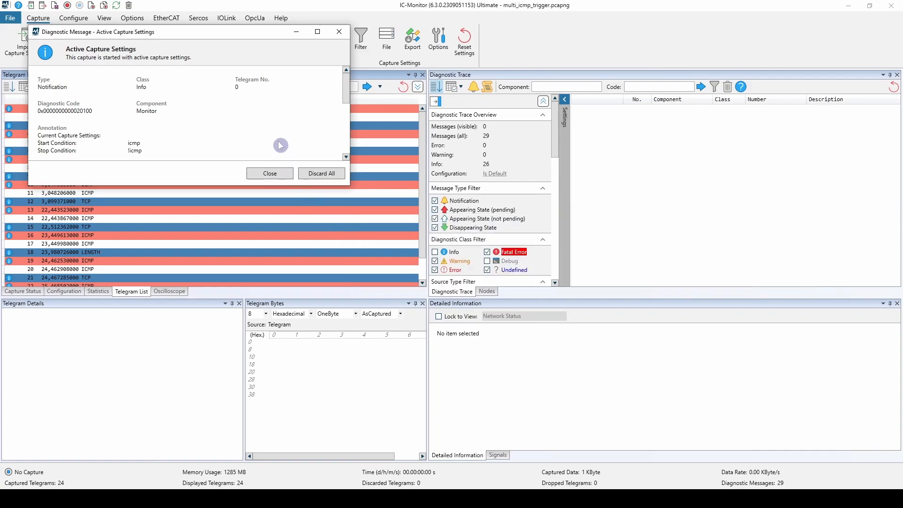
{"action": "mouse_move", "coordinate": [345, 97]}
{"action": "left_mouse_down"}
{"action": "mouse_move", "coordinate": [345, 136]}
{"action": "mouse_move", "coordinate": [346, 106]}
{"action": "left_mouse_up"}
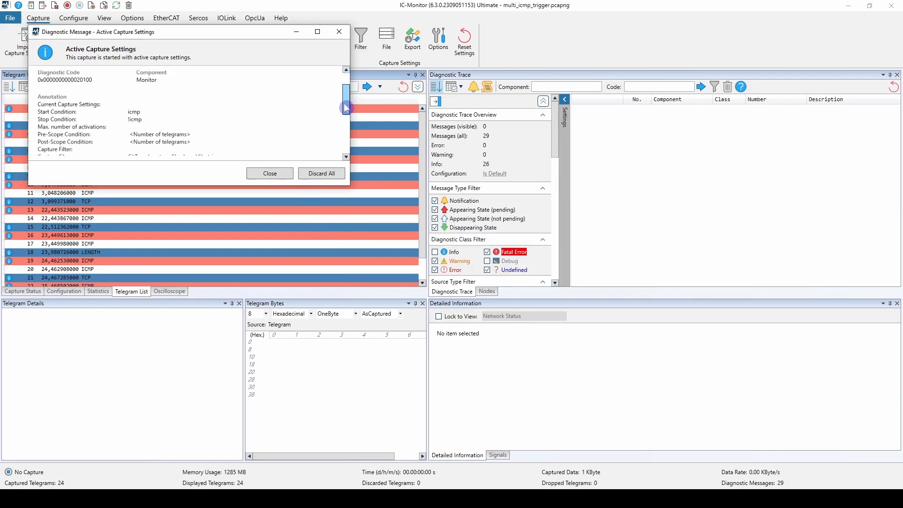
{"action": "left_click", "coordinate": [277, 170]}
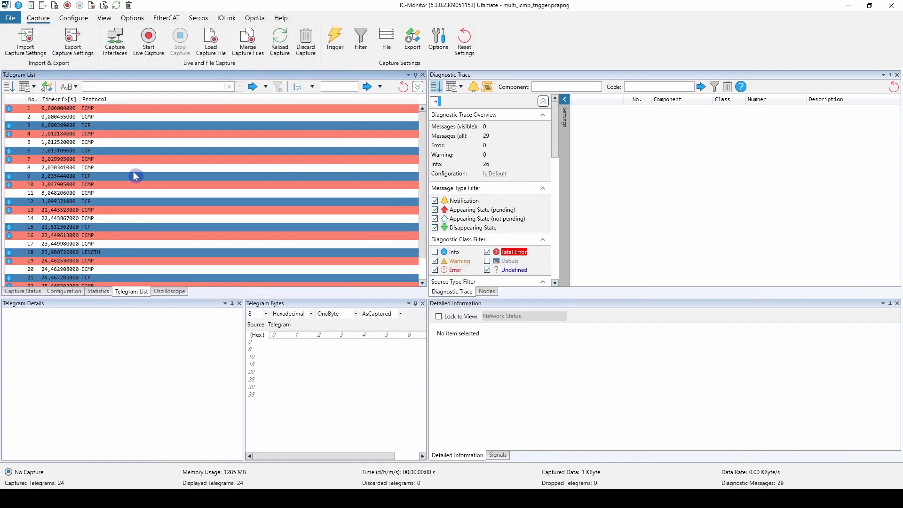
Switch to File Explorer and compare the file_trigger files with the trigger_test files in capture_file_demo.
{"action": "mouse_move", "coordinate": [162, 203]}
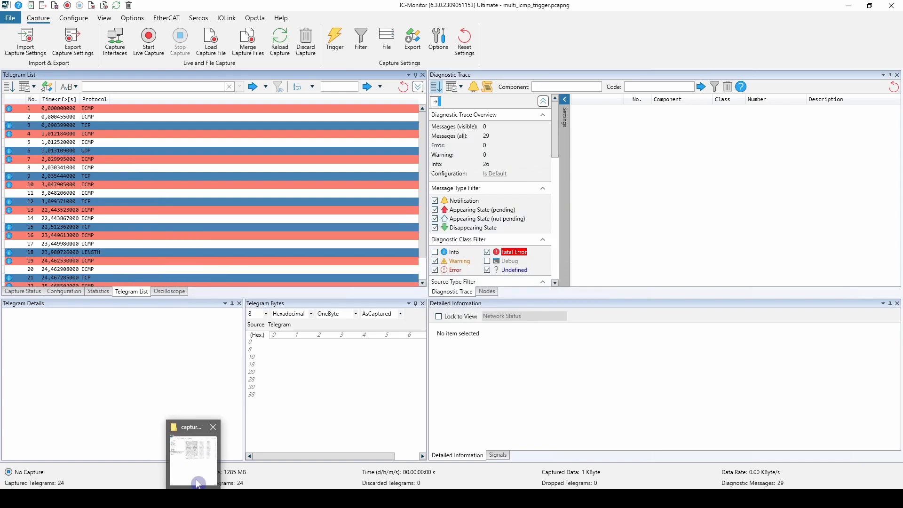
{"action": "left_click", "coordinate": [198, 482]}
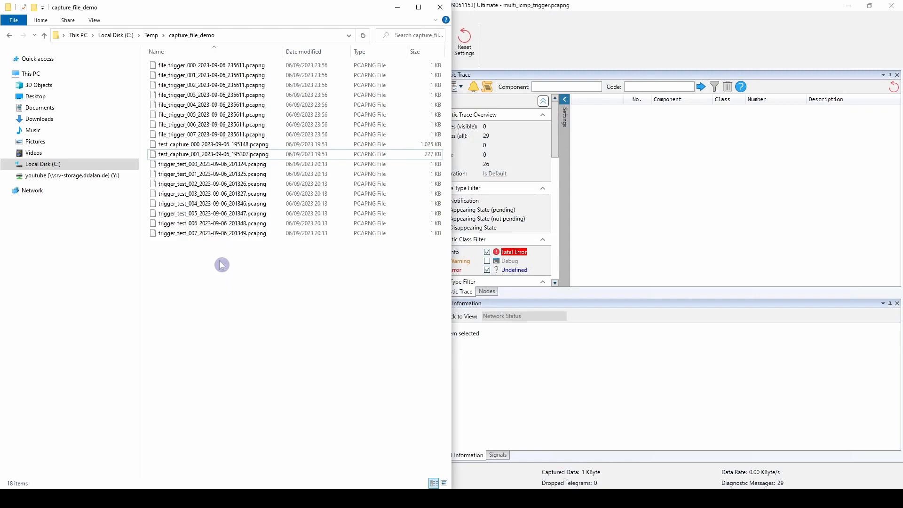
{"action": "left_click", "coordinate": [201, 136]}
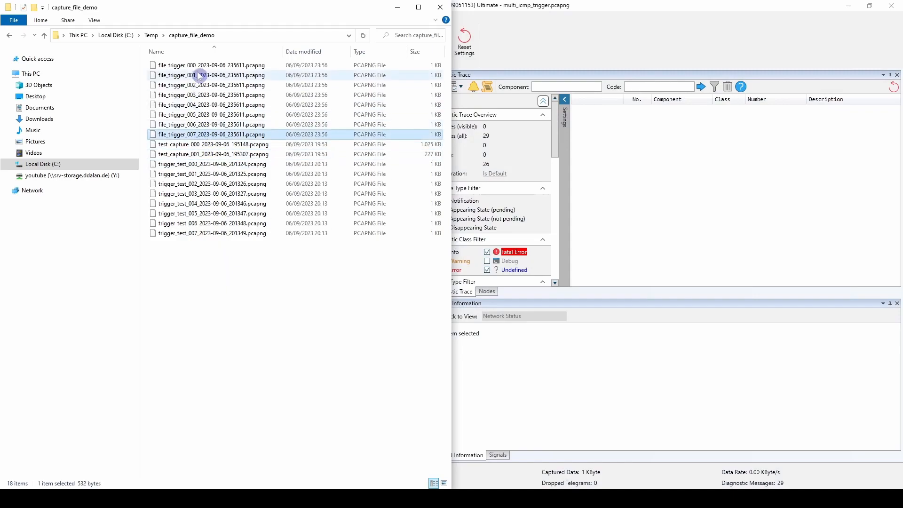
{"action": "left_click", "coordinate": [196, 67], "text": "shift"}
{"action": "left_click_drag", "start_coordinate": [197, 70], "coordinate": [220, 145]}
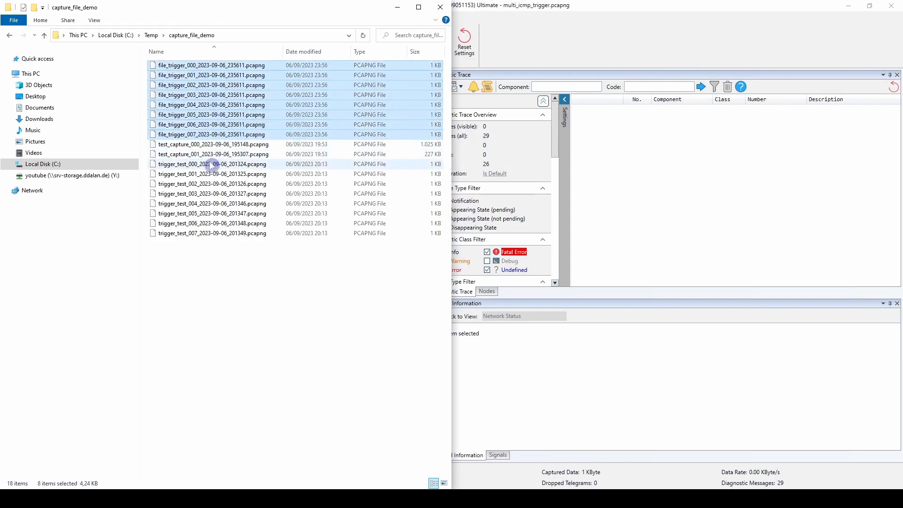
{"action": "left_click", "coordinate": [210, 164]}
{"action": "left_click", "coordinate": [183, 233], "text": "shift"}
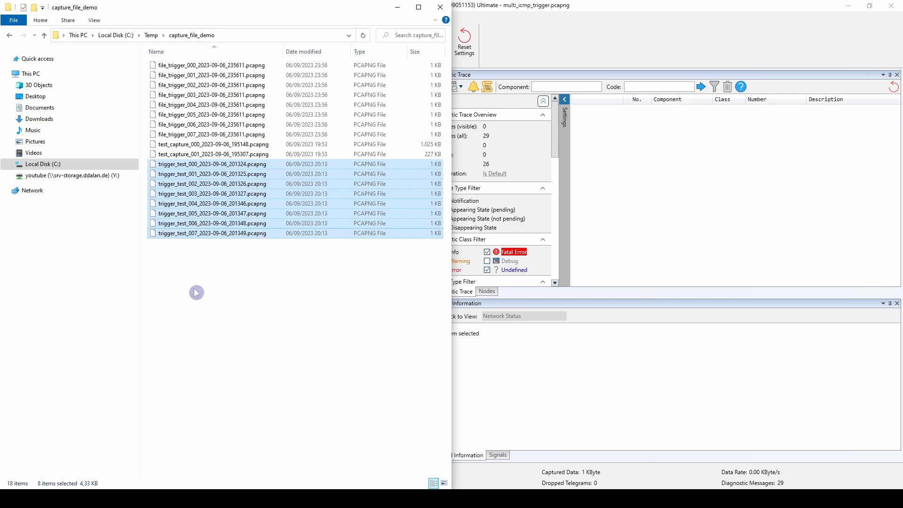
Check the file_trigger files individually from 007 up to 003, and clear the selection.
{"action": "left_click", "coordinate": [189, 135]}
{"action": "left_click", "coordinate": [189, 124]}
{"action": "left_click", "coordinate": [190, 114]}
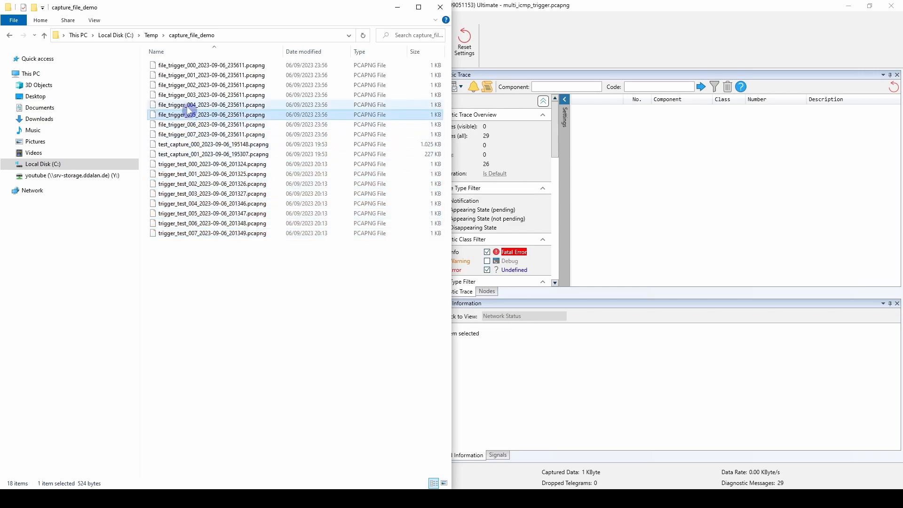
{"action": "left_click", "coordinate": [190, 105]}
{"action": "left_click", "coordinate": [189, 95]}
{"action": "left_click", "coordinate": [225, 320]}
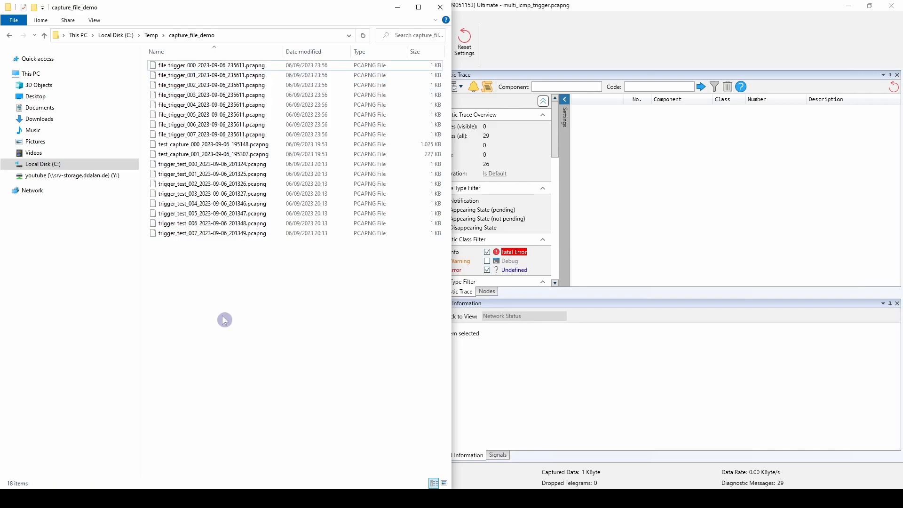
Return to IC-Monitor, try using a capture file path relative to the Temp directory, and discard the capture settings changes.
{"action": "left_click", "coordinate": [397, 7]}
{"action": "mouse_move", "coordinate": [369, 261]}
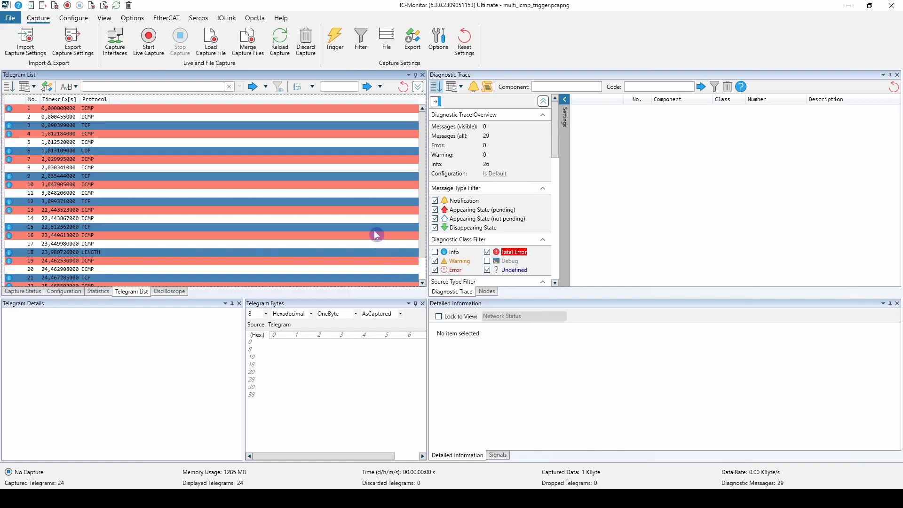
{"action": "left_click", "coordinate": [379, 50]}
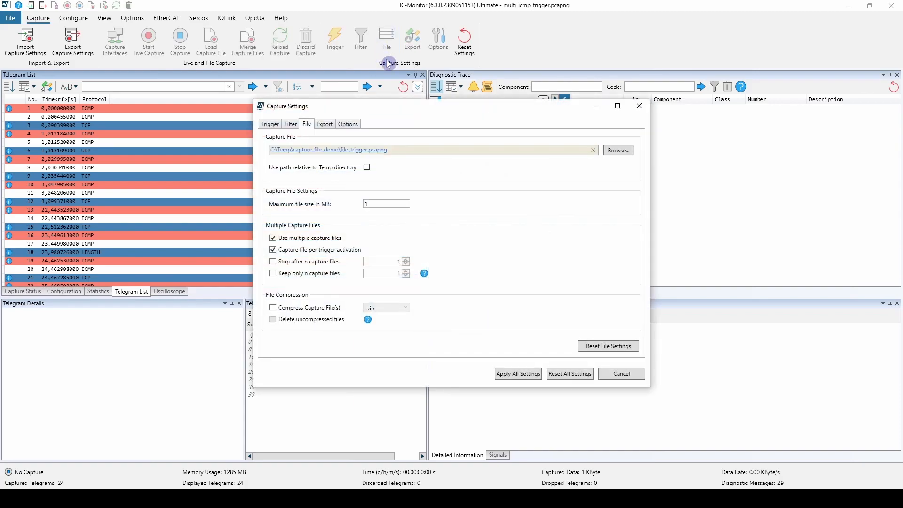
{"action": "left_click", "coordinate": [618, 151]}
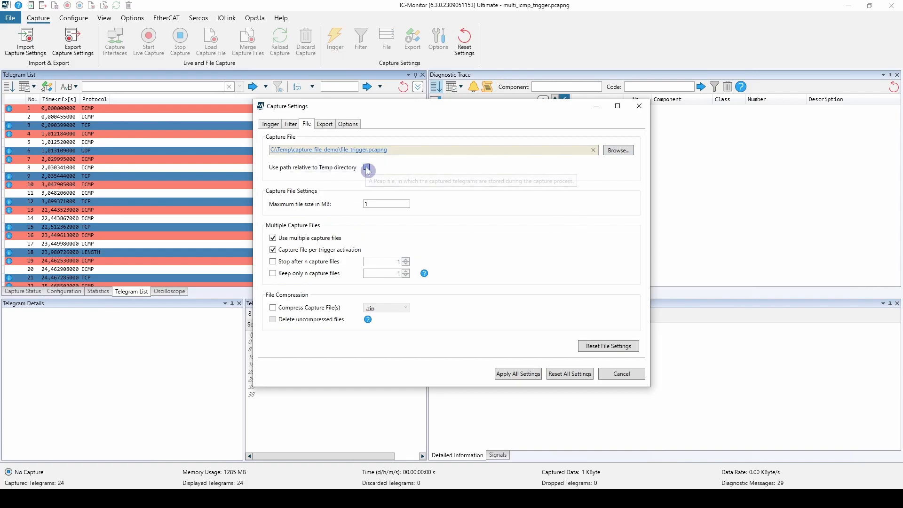
{"action": "left_click", "coordinate": [366, 168]}
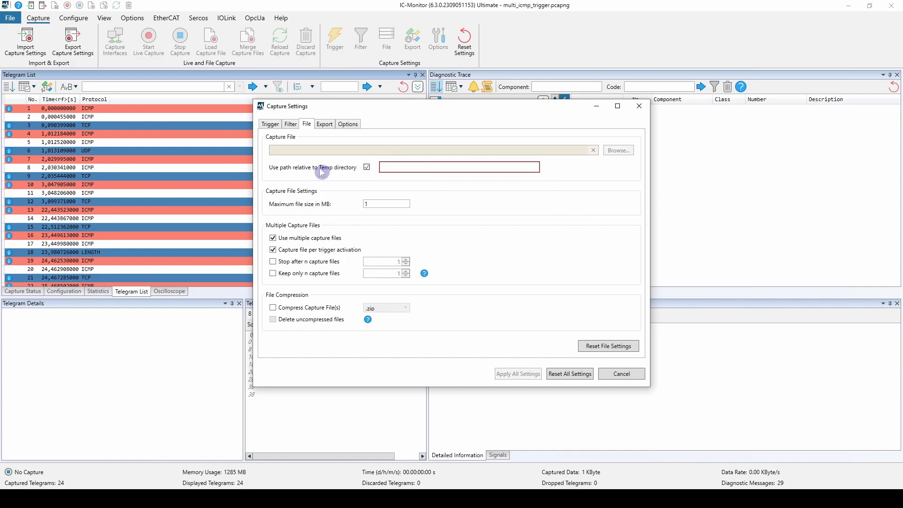
{"action": "left_click", "coordinate": [390, 167]}
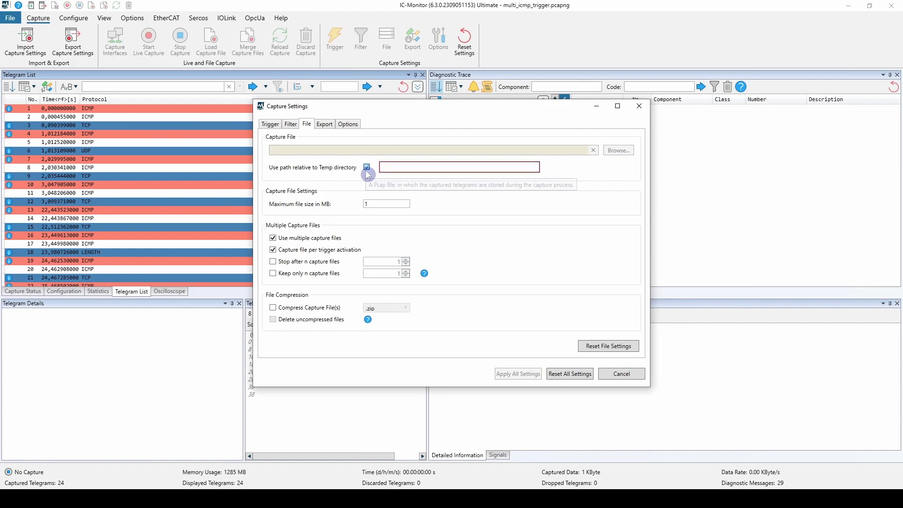
{"action": "left_click", "coordinate": [367, 167]}
{"action": "left_click", "coordinate": [622, 374]}
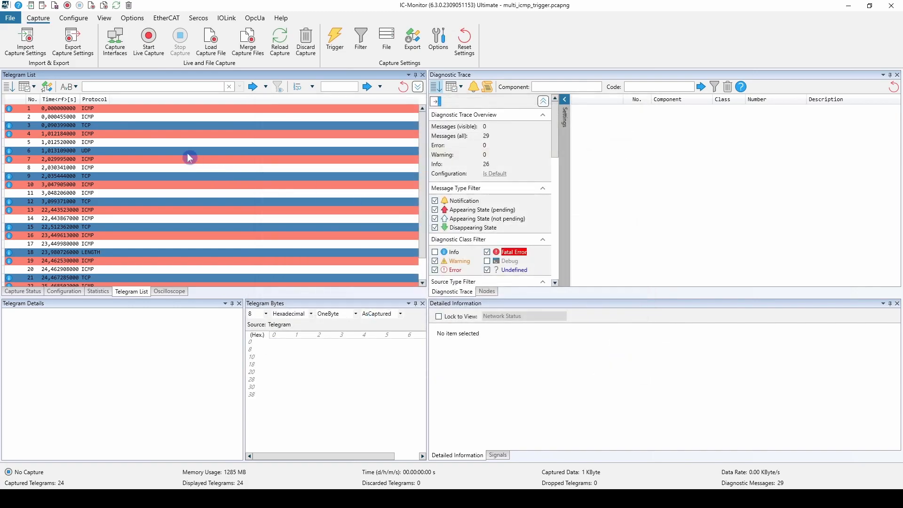
Check the Temp directory path in the directory options and close the options without changes.
{"action": "left_click", "coordinate": [139, 21]}
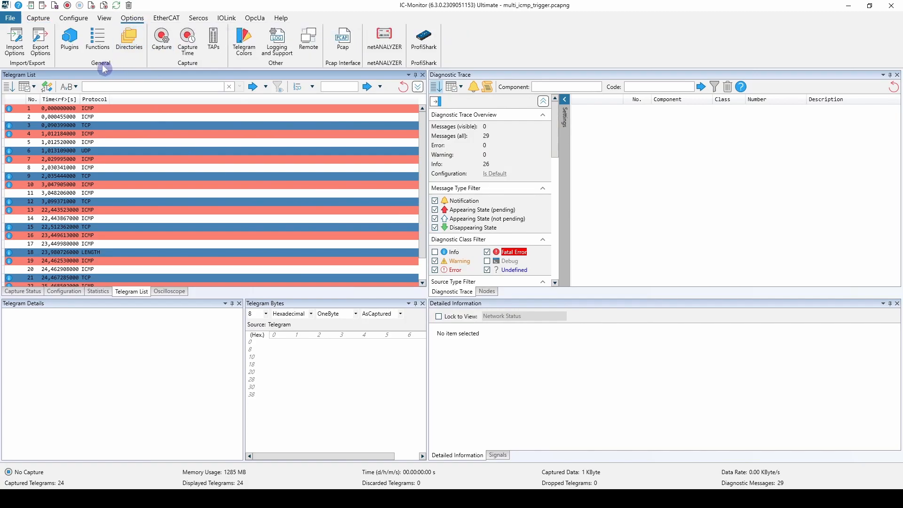
{"action": "left_click", "coordinate": [118, 53]}
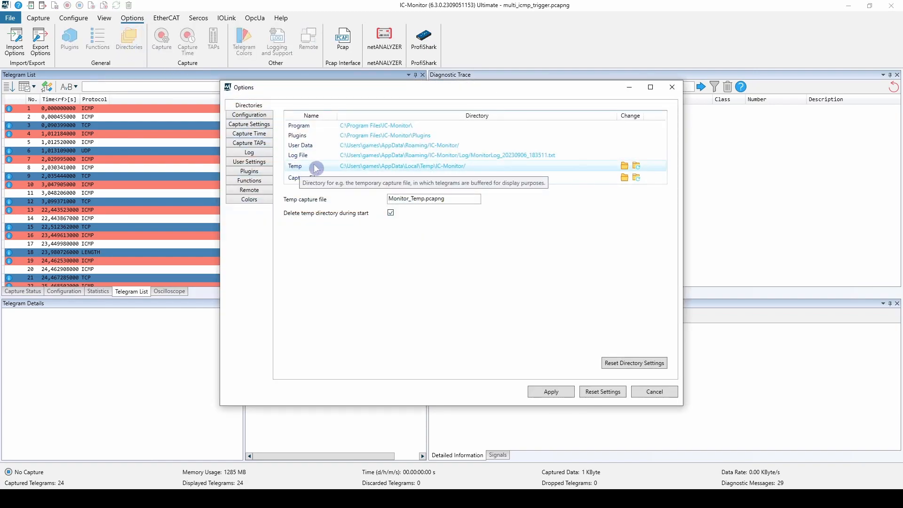
{"action": "key", "text": "Escape"}
Reopen the capture file settings and enable keeping only 4 capture files.
{"action": "left_click", "coordinate": [38, 18]}
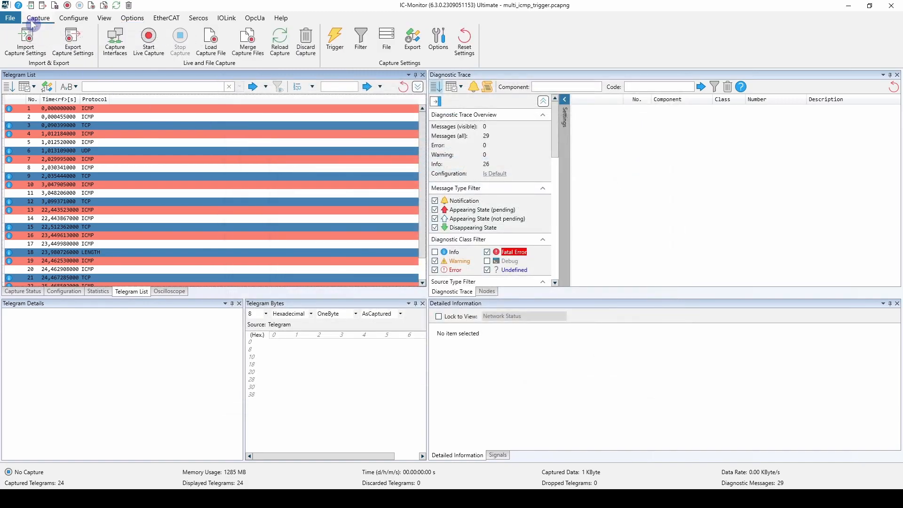
{"action": "left_click", "coordinate": [381, 56]}
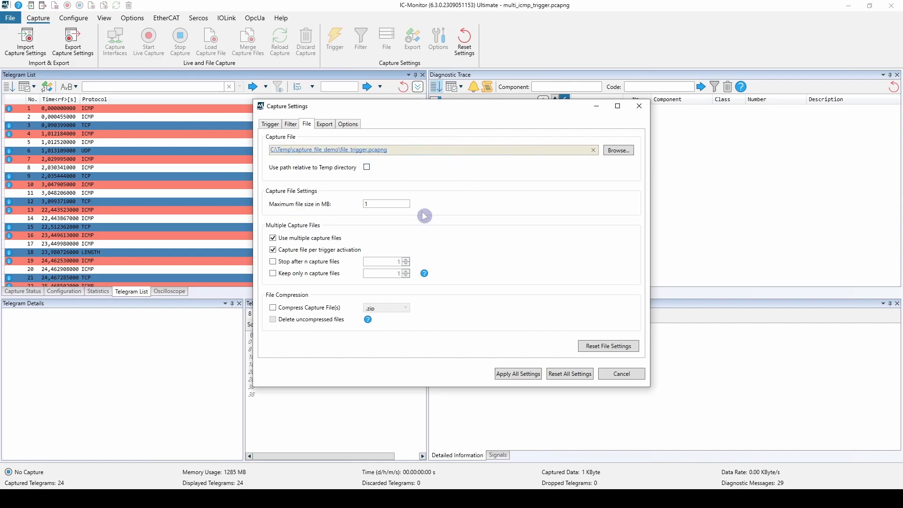
{"action": "left_click", "coordinate": [320, 278]}
{"action": "type", "text": "4"}
Examine the memory usage levels available for live capture in the capture options without changing the selection.
{"action": "left_click", "coordinate": [349, 125]}
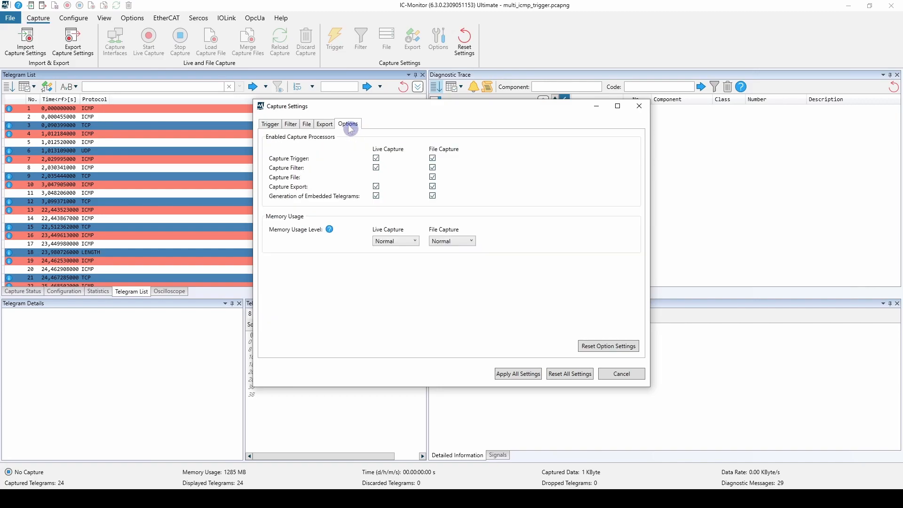
{"action": "left_click", "coordinate": [384, 242]}
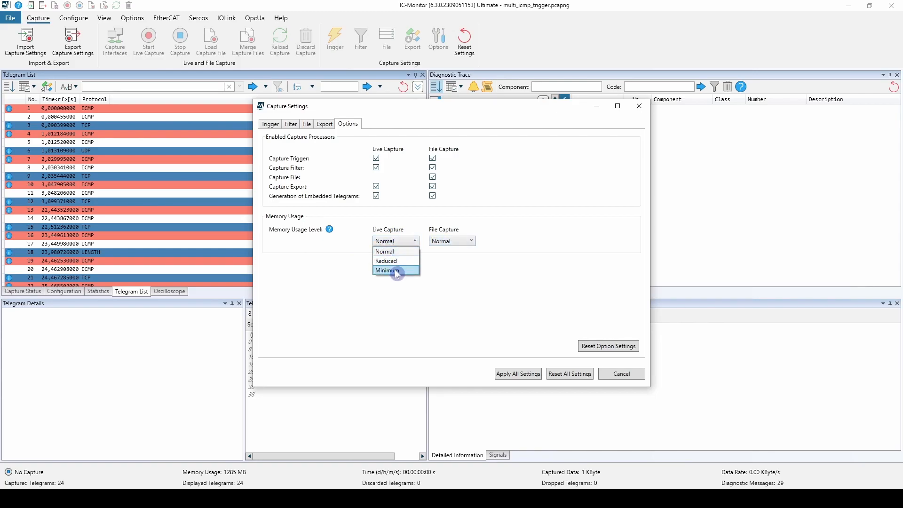
{"action": "left_click", "coordinate": [327, 275]}
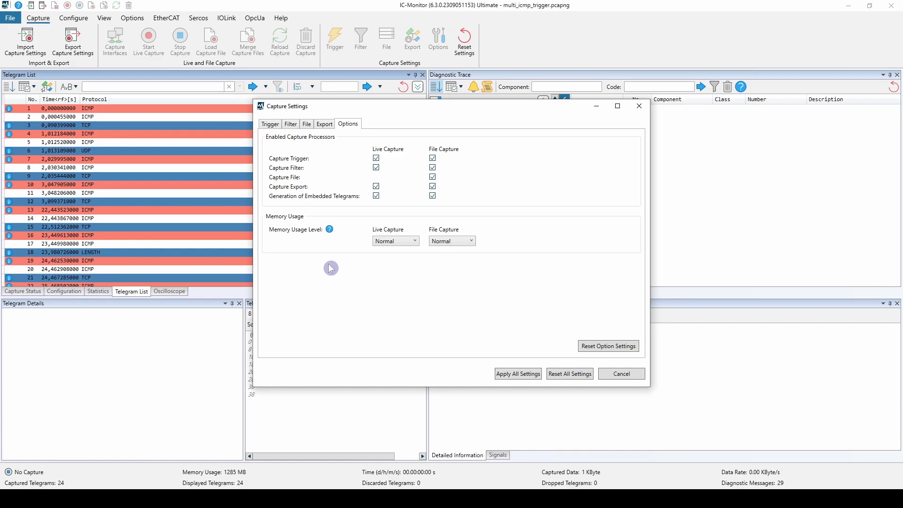
{"action": "left_click", "coordinate": [379, 241]}
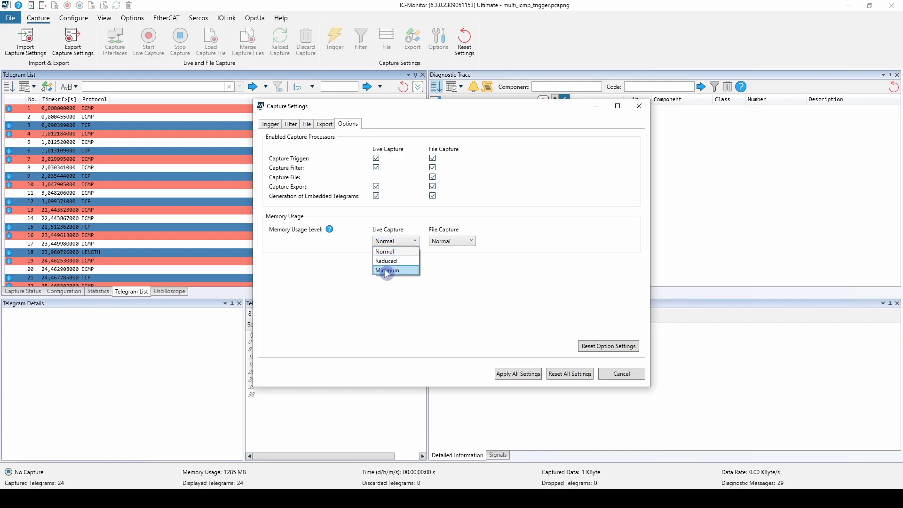
{"action": "left_click", "coordinate": [355, 255]}
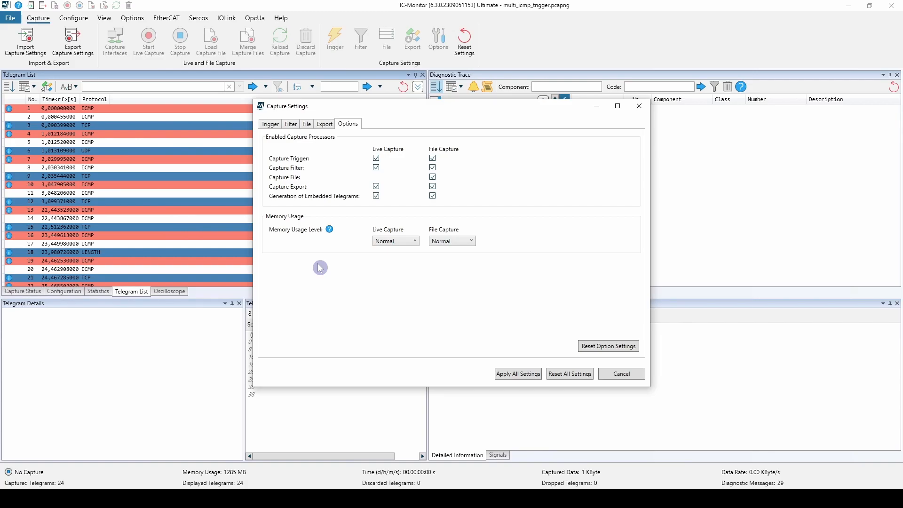
{"action": "left_click", "coordinate": [377, 240]}
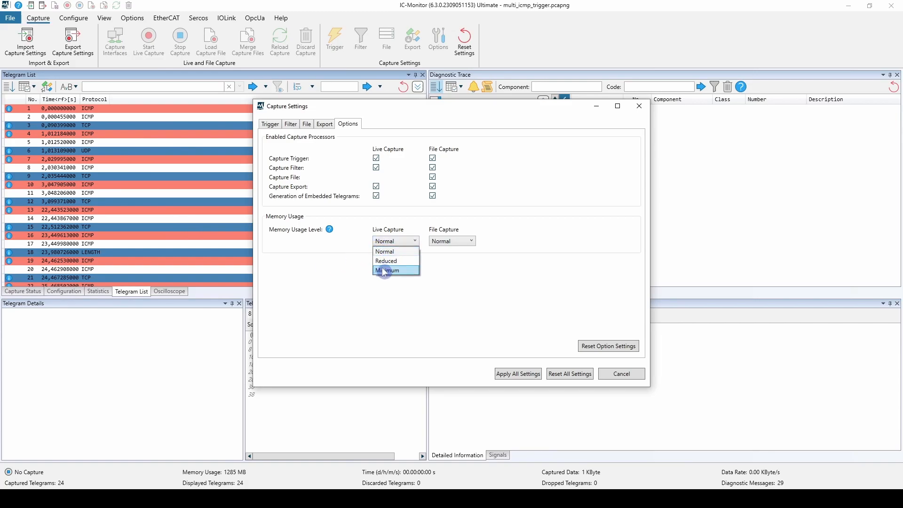
{"action": "left_click", "coordinate": [352, 255]}
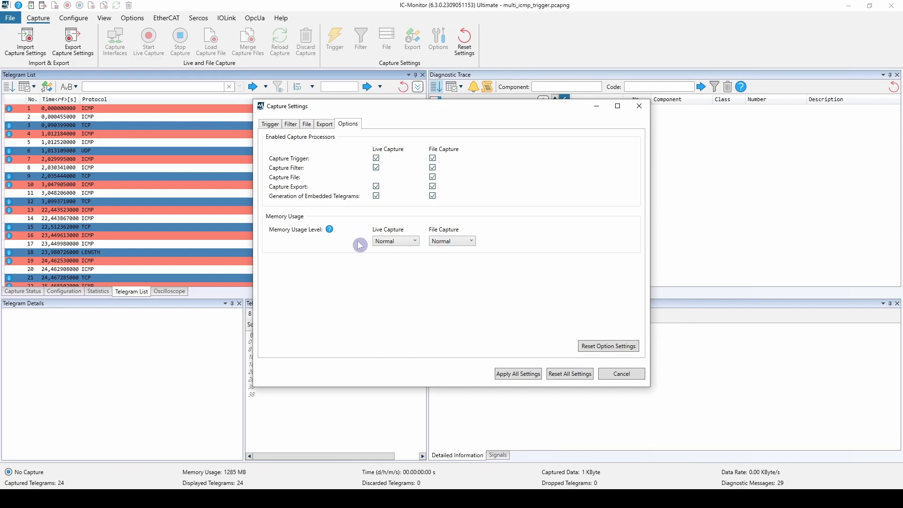
Turn off the kept capture file limit, try .zip compression with and without deleting uncompressed files, and discard the settings.
{"action": "left_click", "coordinate": [306, 124]}
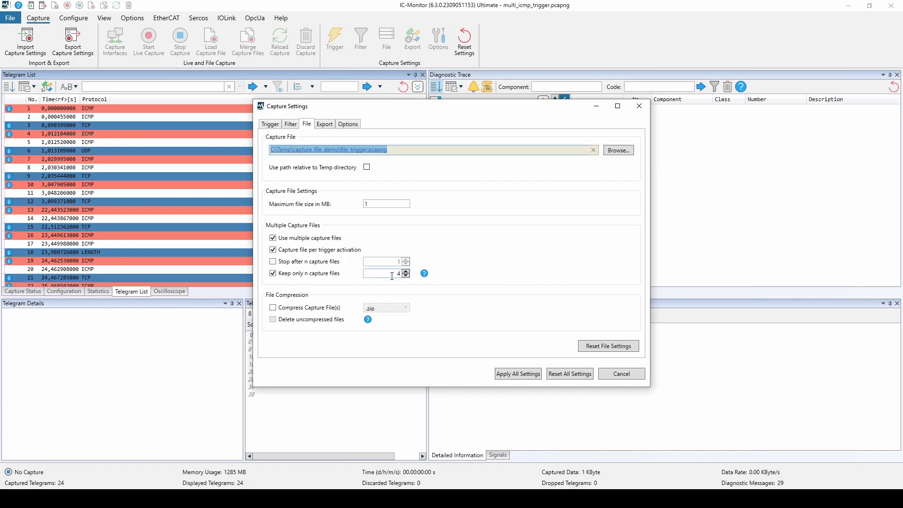
{"action": "left_click", "coordinate": [331, 276]}
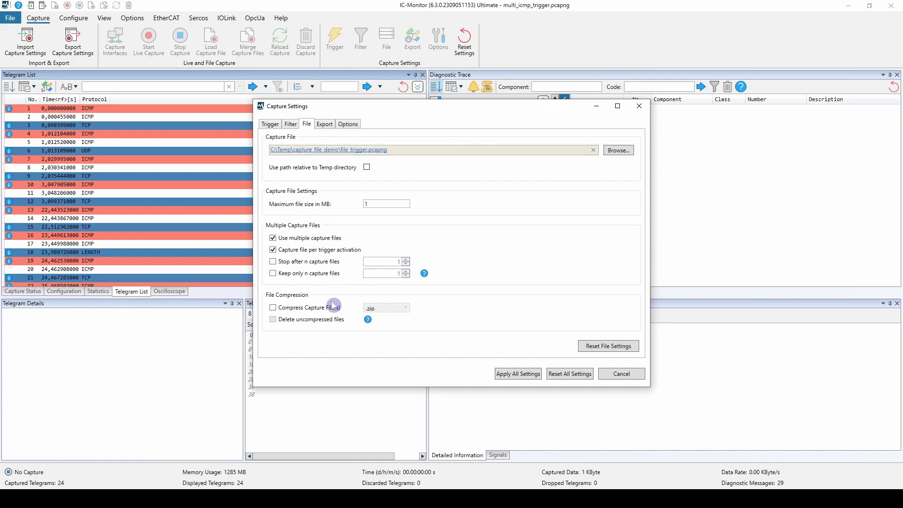
{"action": "left_click", "coordinate": [322, 310]}
{"action": "left_click", "coordinate": [322, 323]}
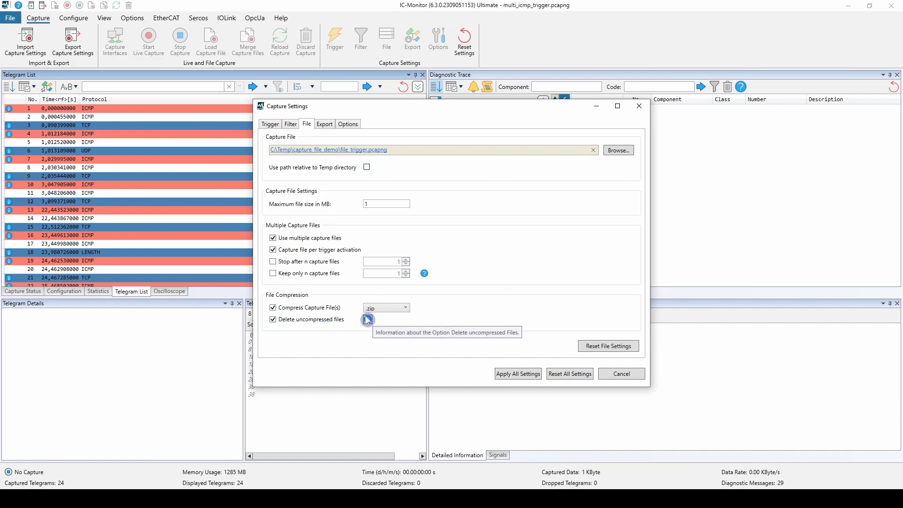
{"action": "left_click", "coordinate": [325, 323]}
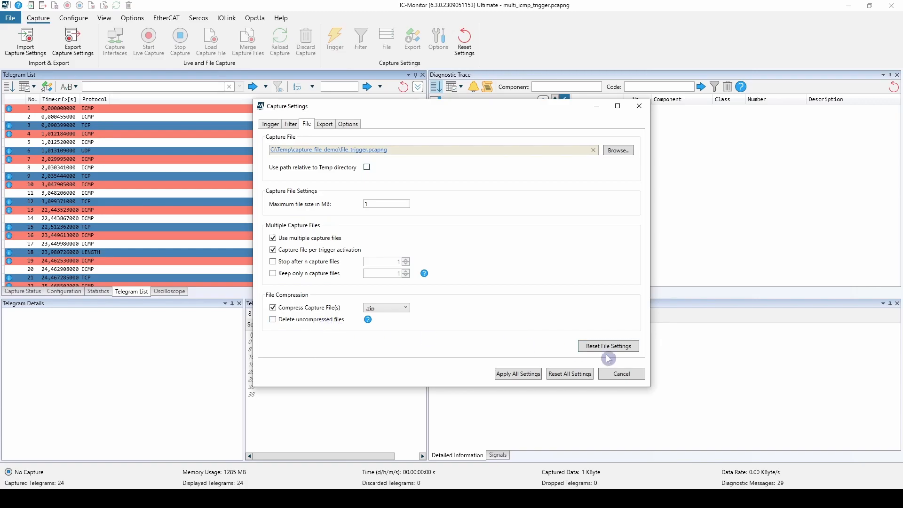
{"action": "left_click", "coordinate": [627, 374]}
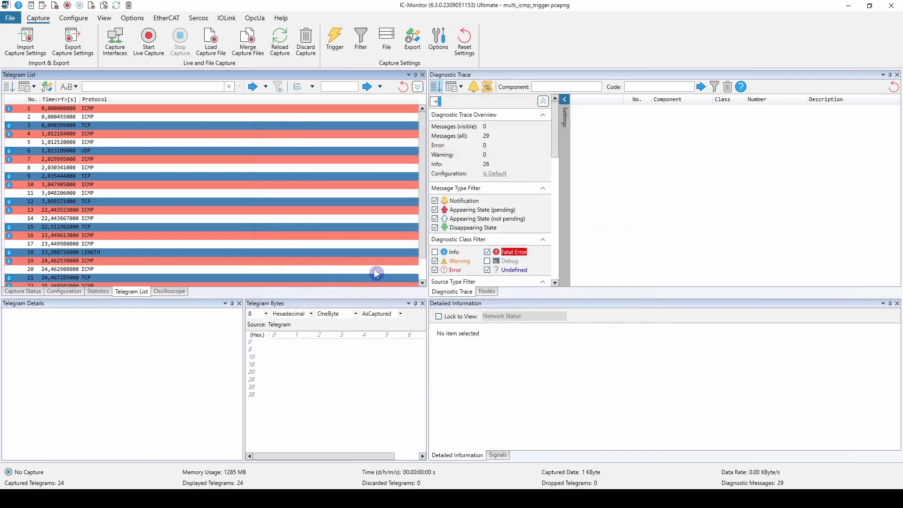